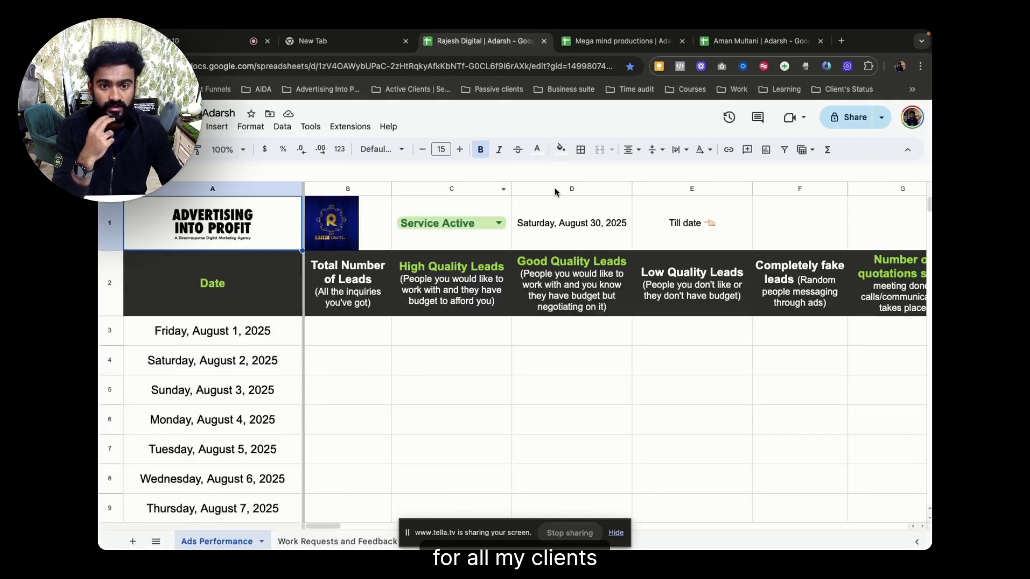
# Enter 10 total leads and 2 high quality leads for Friday, August 1, 2025
pyautogui.click(397, 390)
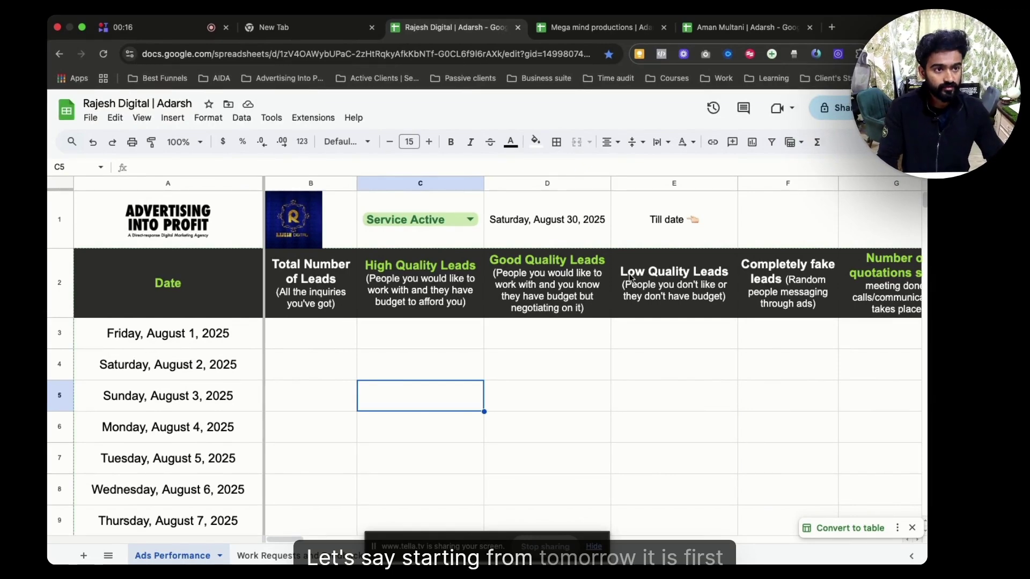
pyautogui.click(199, 338)
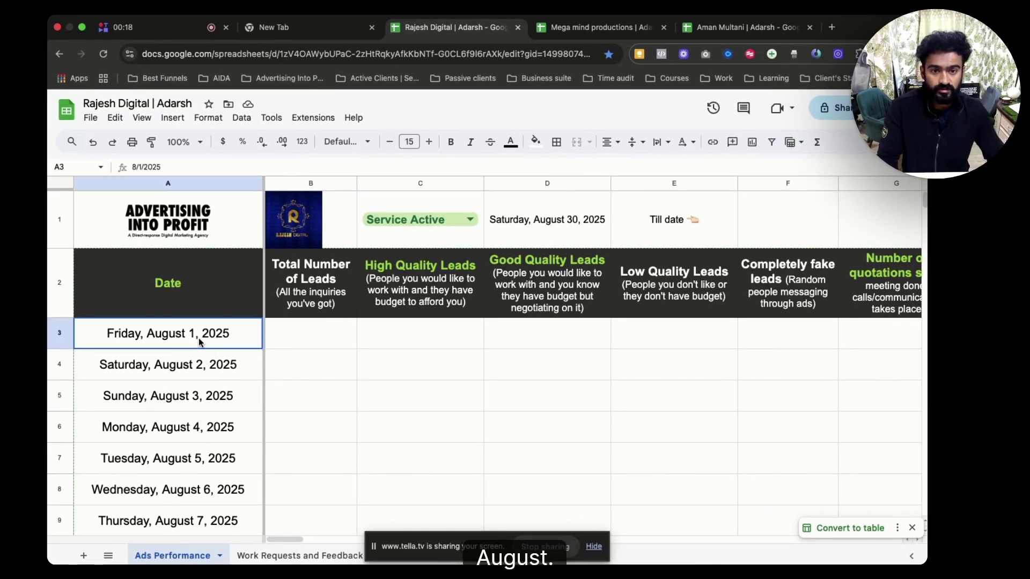
pyautogui.click(308, 342)
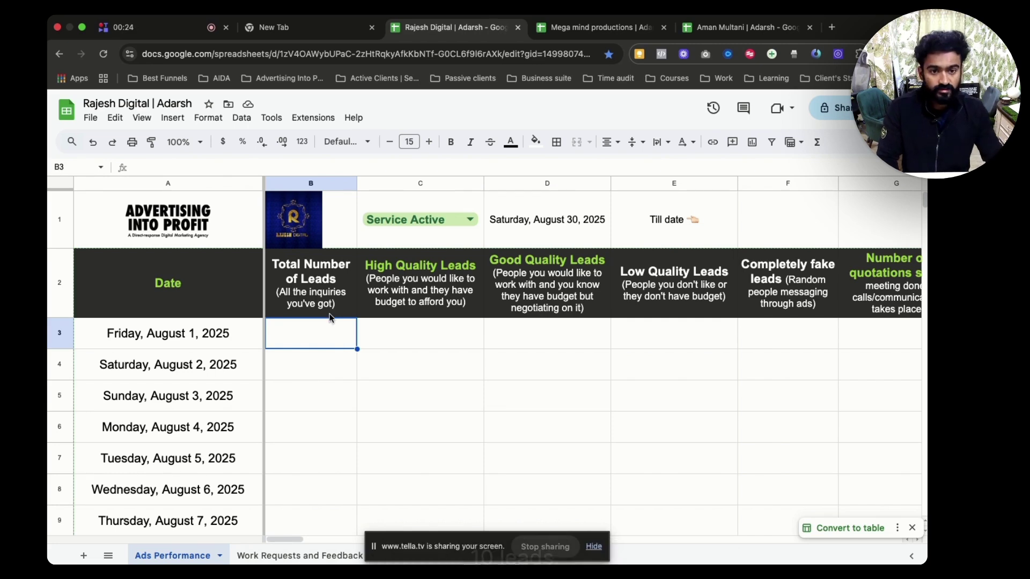
pyautogui.write('10')
pyautogui.click(400, 334)
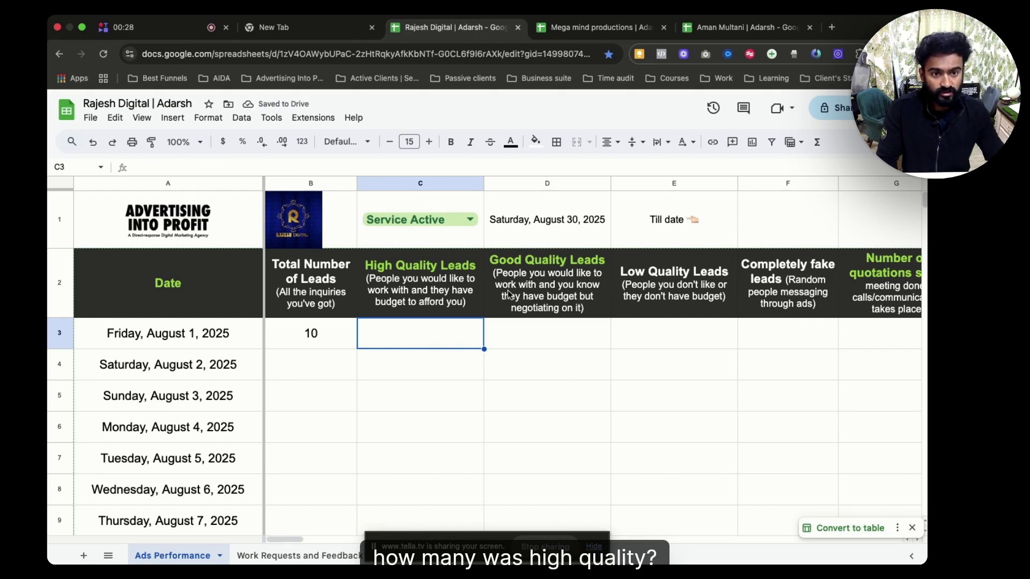
pyautogui.write('2')
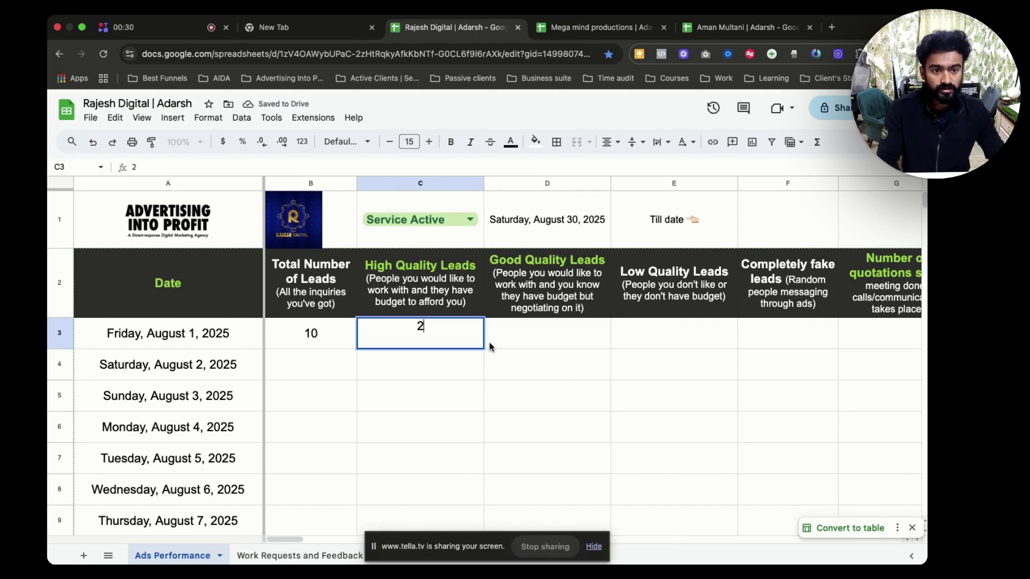
# Record 4 good quality leads and 2 low quality leads for Friday, August 1, 2025
pyautogui.click(519, 346)
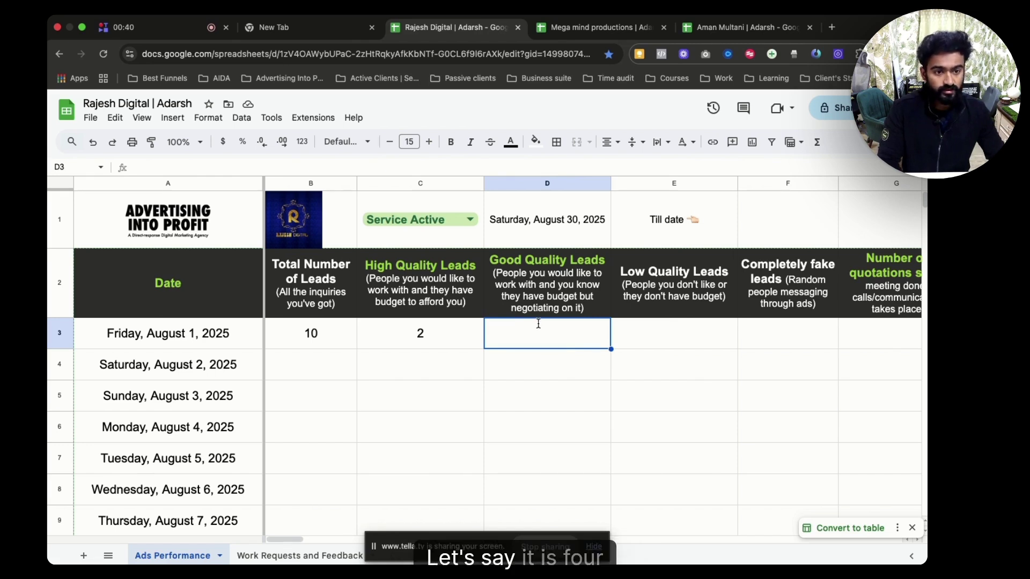
pyautogui.write('4')
pyautogui.click(655, 340)
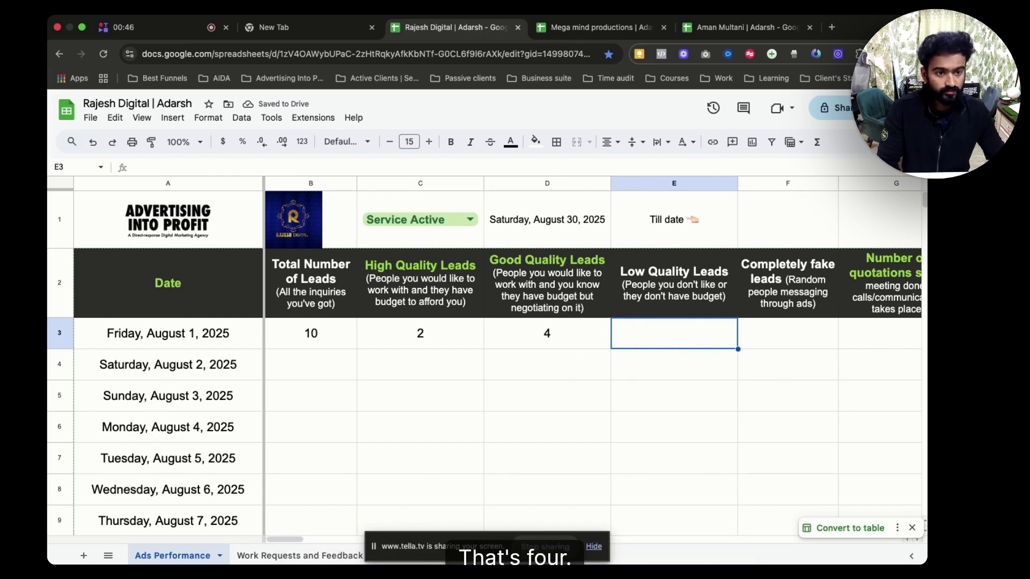
pyautogui.write('2')
pyautogui.press('Return')
# Record 2 completely fake leads and 3 quotations sent for Friday, August 1, 2025
pyautogui.click(772, 342)
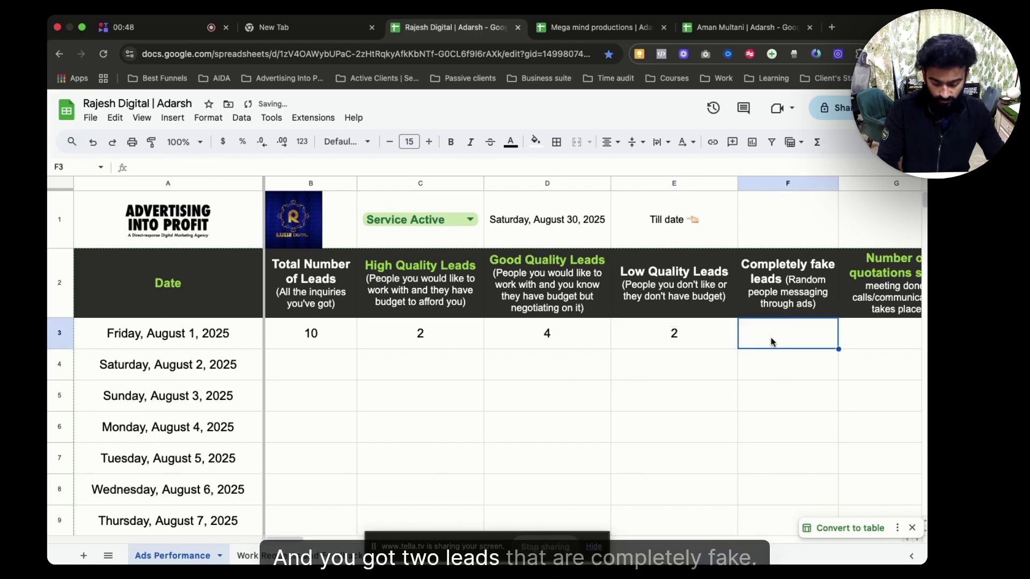
pyautogui.write('2')
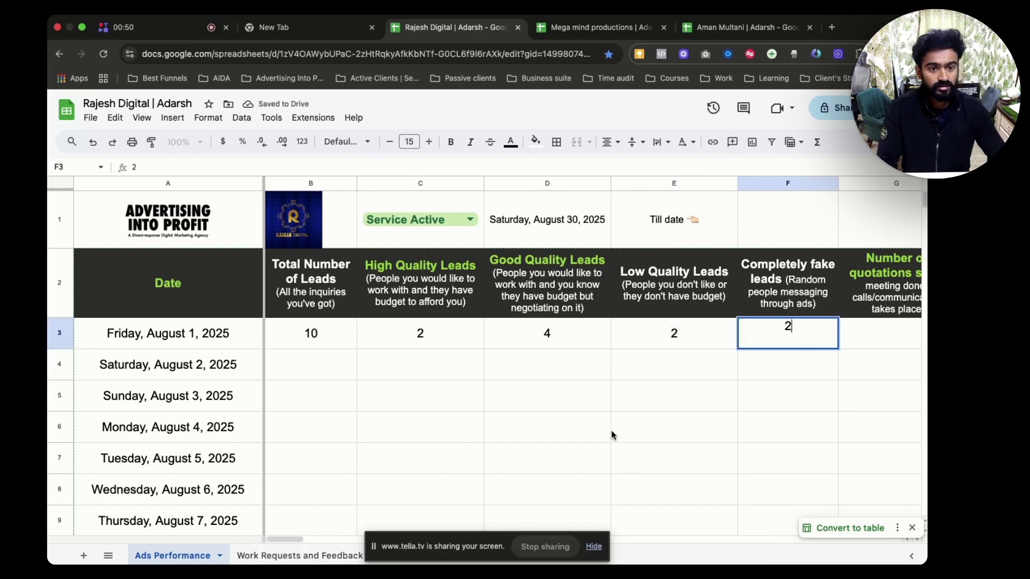
pyautogui.click(611, 430)
pyautogui.hscroll(4, 610, 431)
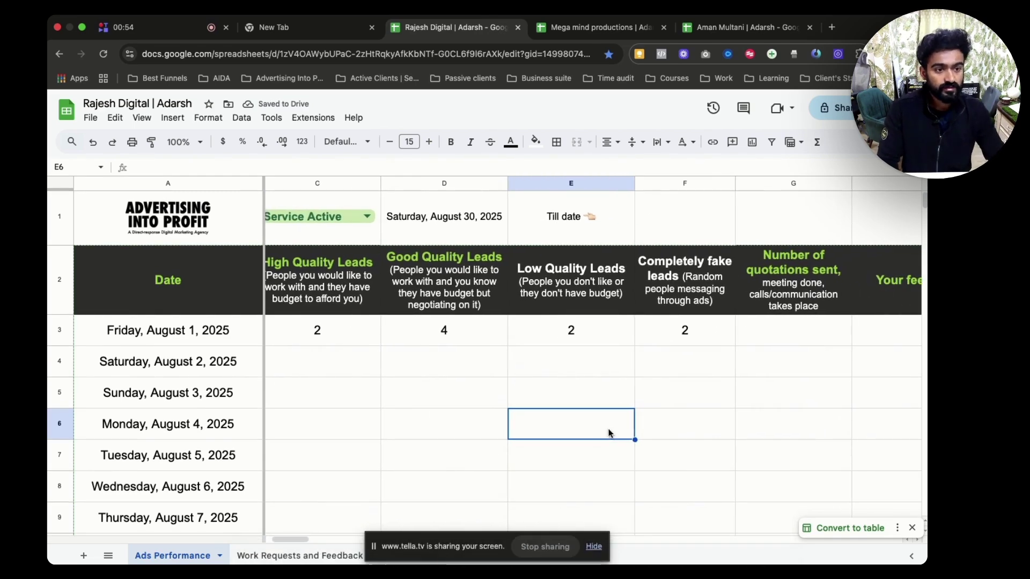
pyautogui.click(790, 339)
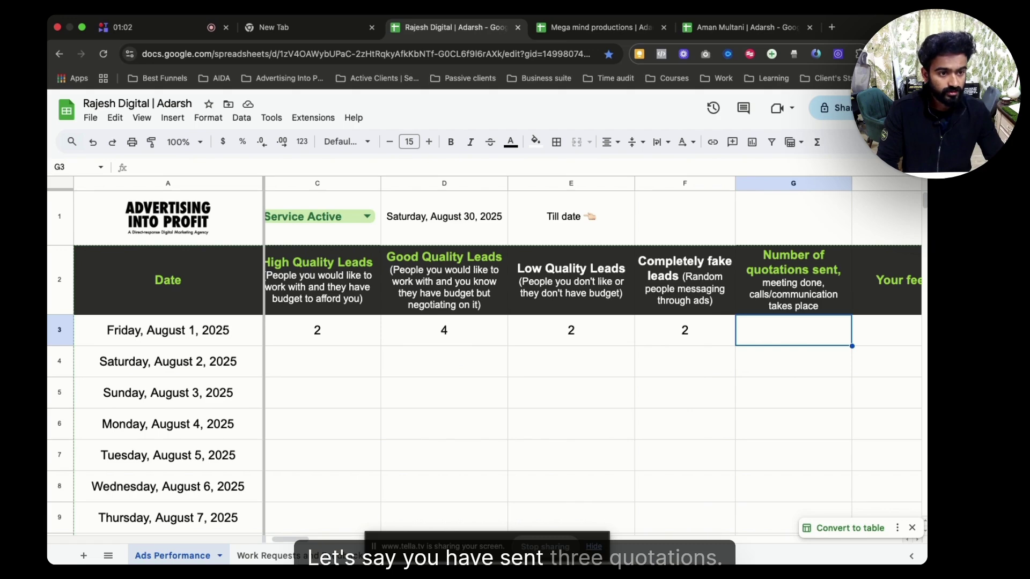
pyautogui.write('3')
pyautogui.click(781, 391)
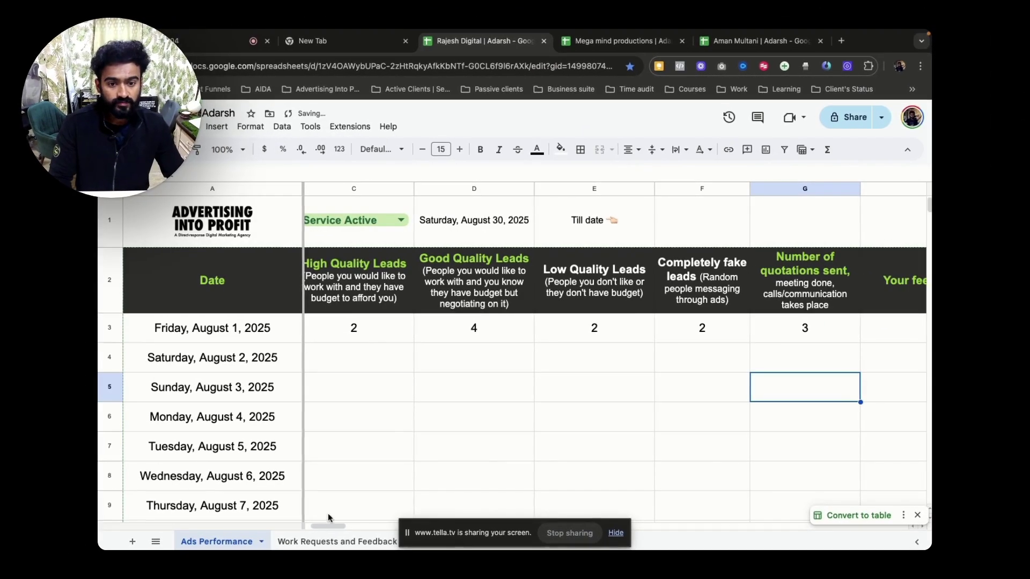
# Enter the August 1 lead feedback as "Leads are good, we can increse budget and get more volume"
pyautogui.moveTo(333, 523); pyautogui.dragTo(347, 523)
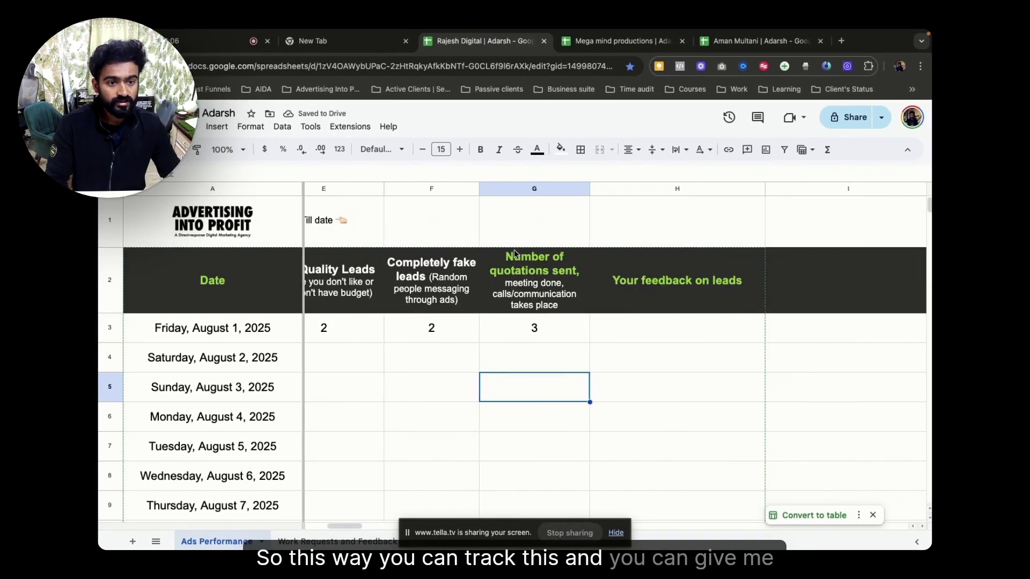
pyautogui.click(665, 335)
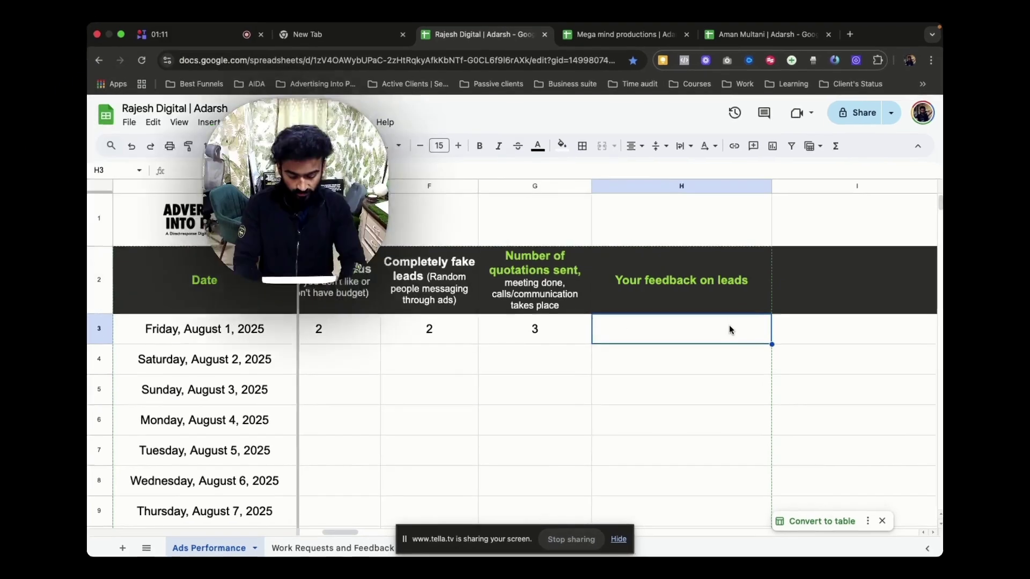
pyautogui.write('Leads a')
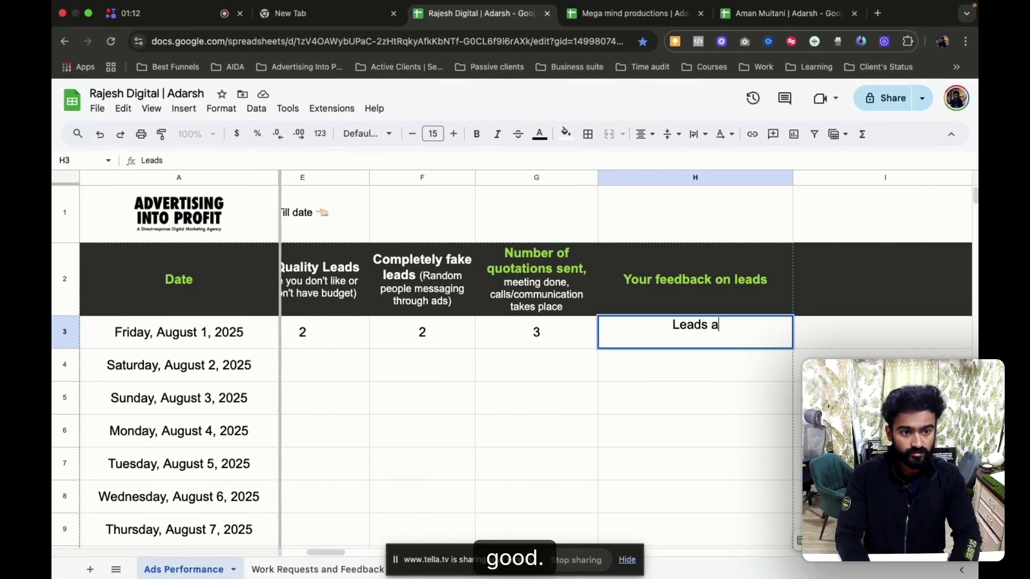
pyautogui.write('re good,')
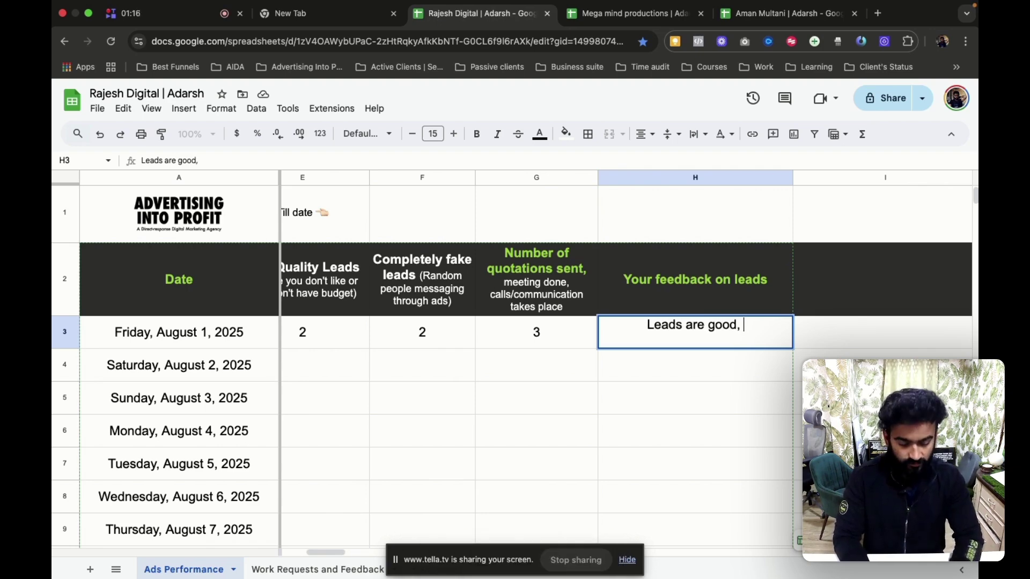
pyautogui.write(' we can ')
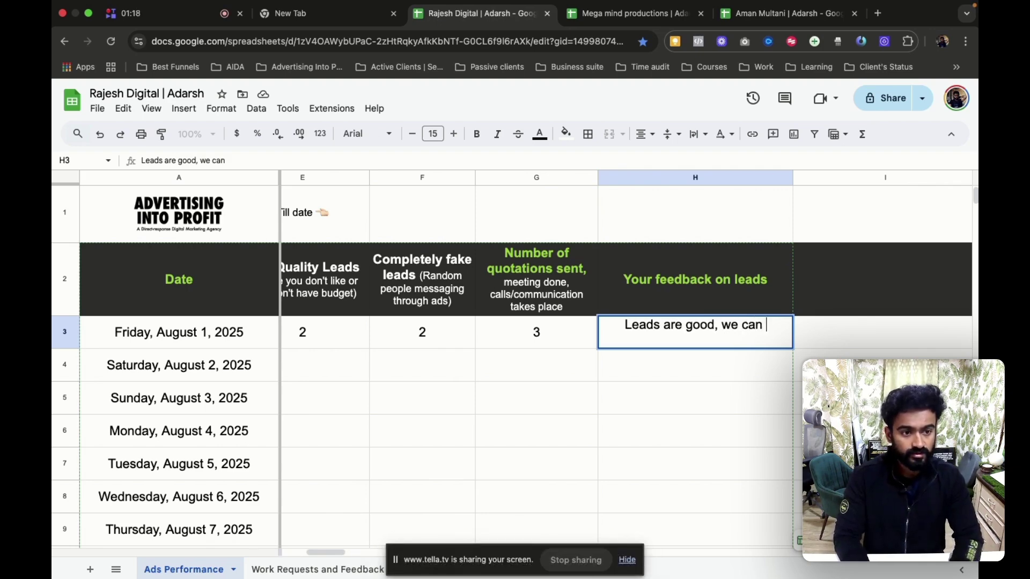
pyautogui.write('increse budget and get')
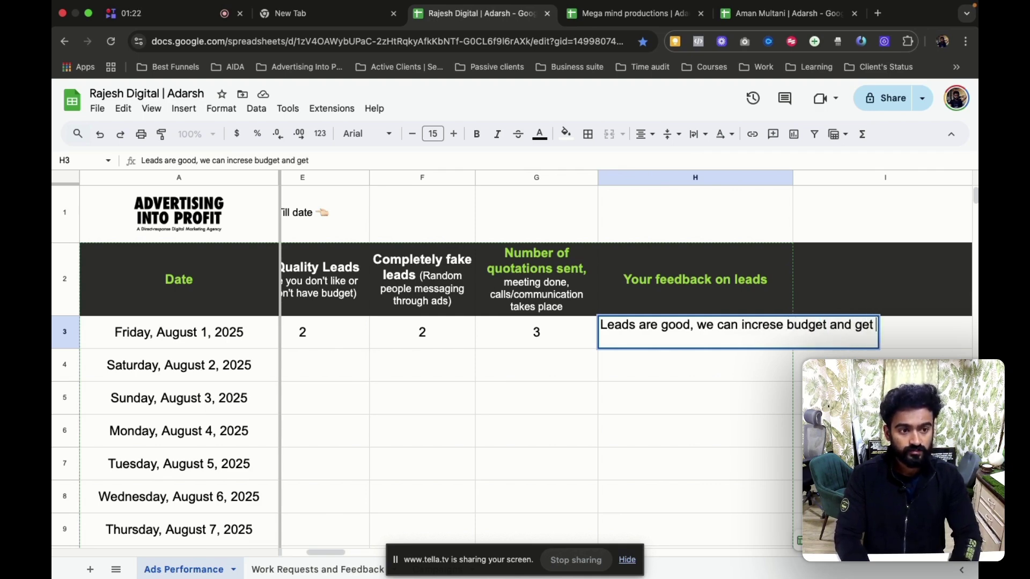
pyautogui.write(' more volume')
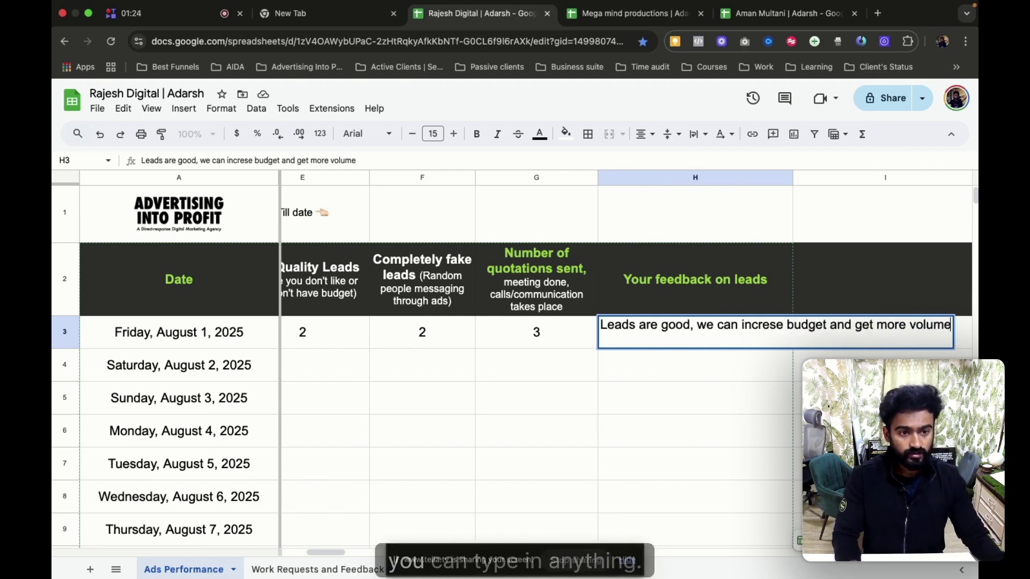
pyautogui.press('Return')
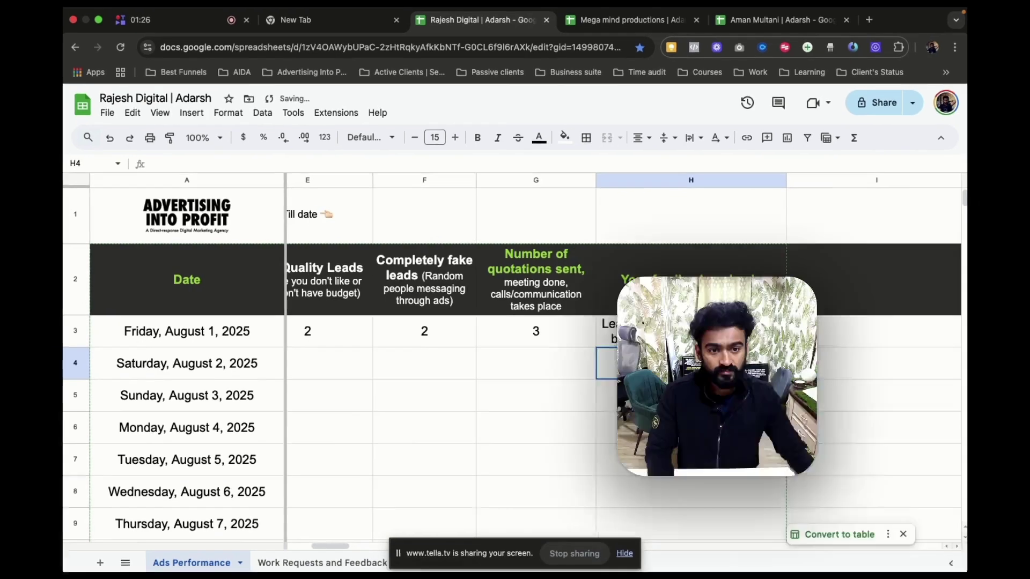
pyautogui.click(671, 397)
pyautogui.click(579, 404)
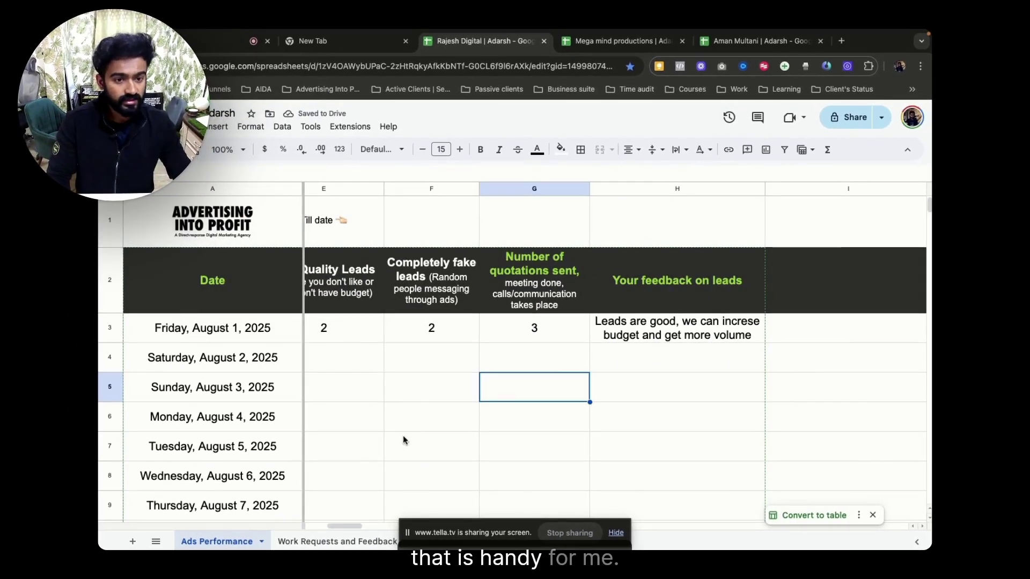
# Hide the screen-sharing notice and open the Work Requests and Feedback sheet
pyautogui.click(617, 536)
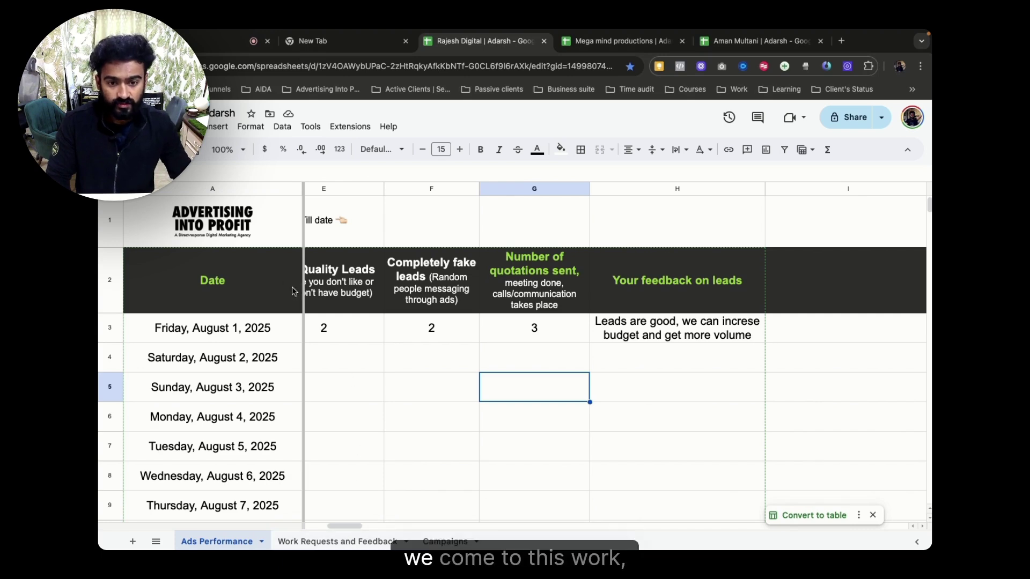
pyautogui.click(383, 540)
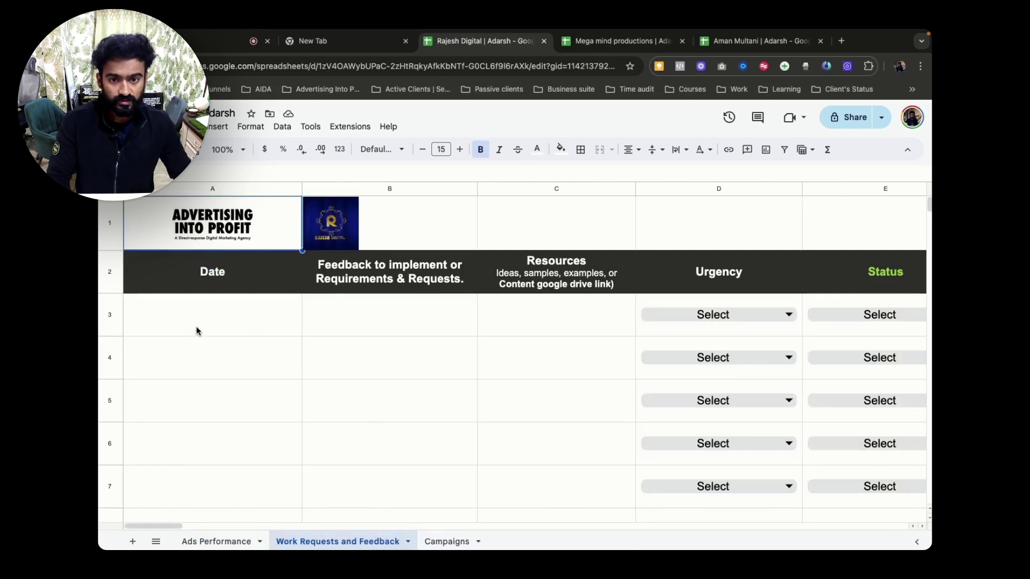
# Log a request in the first empty row with the date 8/2 and the requirement "Create new ads"
pyautogui.click(196, 331)
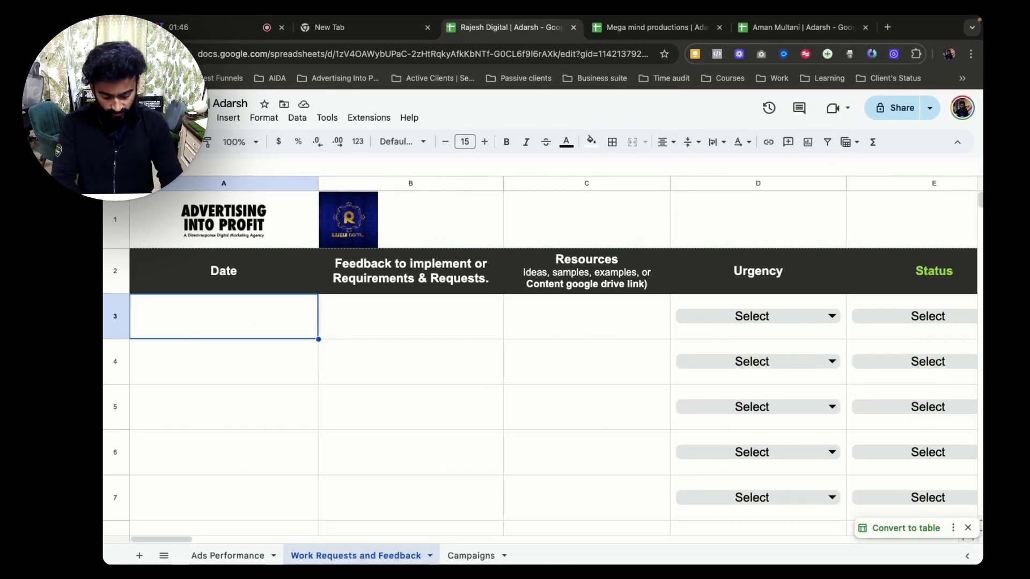
pyautogui.write('8/2')
pyautogui.press('Return')
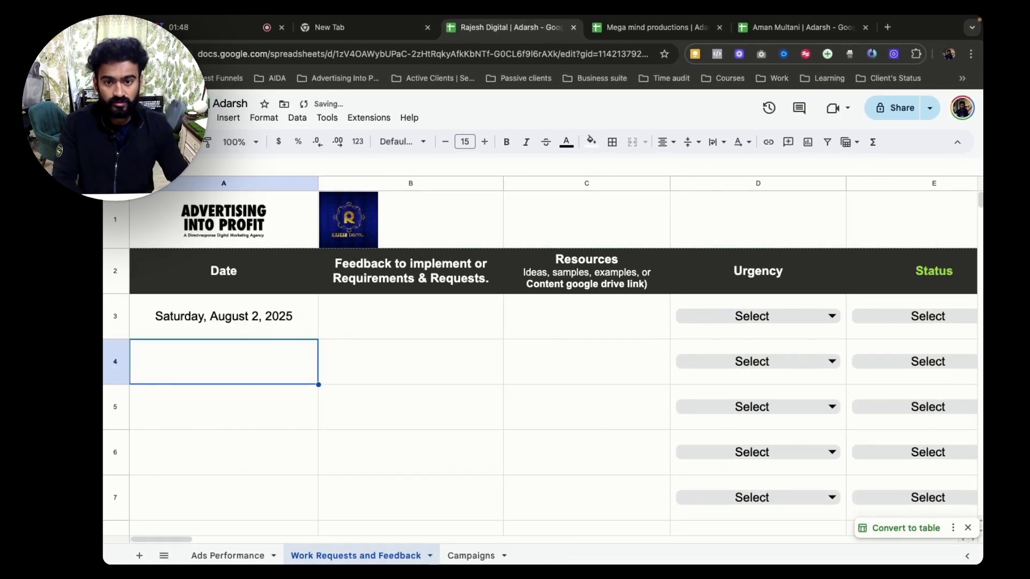
pyautogui.click(380, 312)
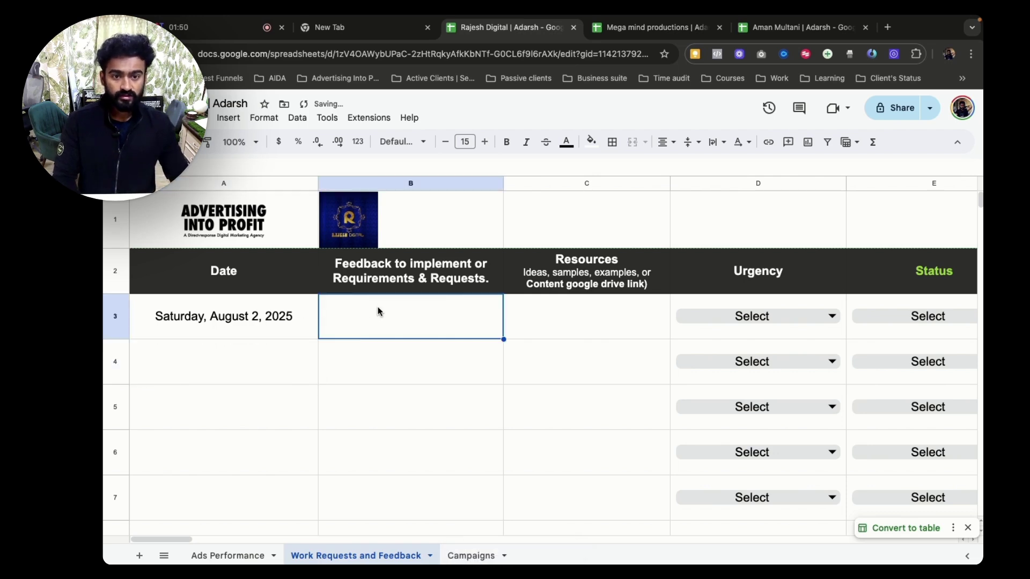
pyautogui.write('N')
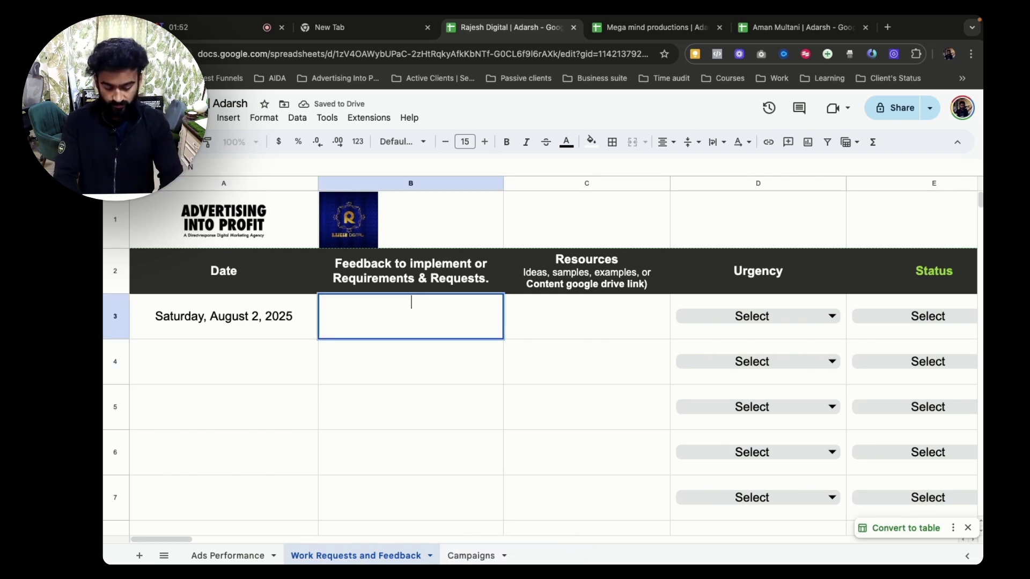
pyautogui.write('reate new ads')
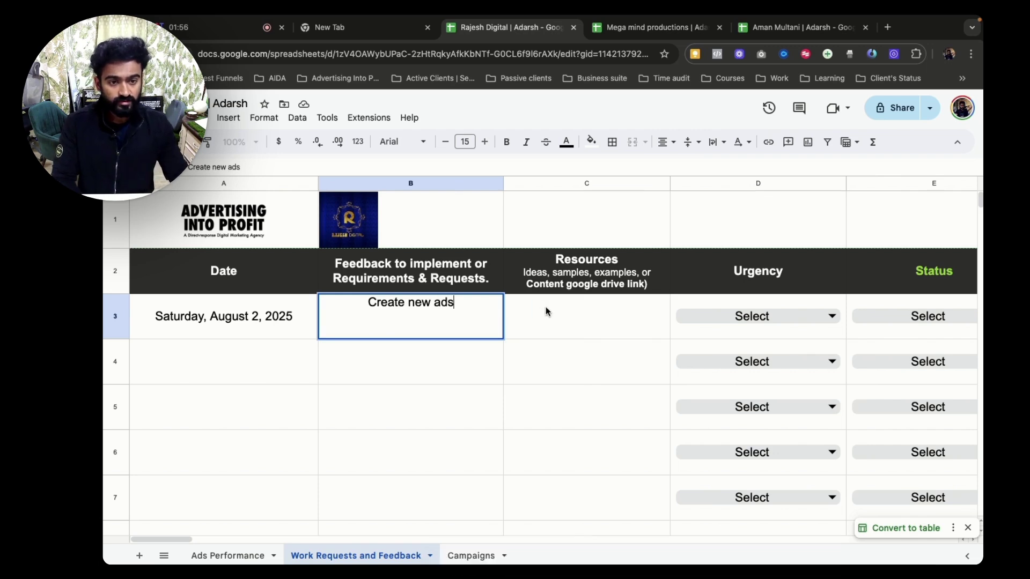
# Enter "new content link here" as the resource for the "Create new ads" request
pyautogui.click(584, 325)
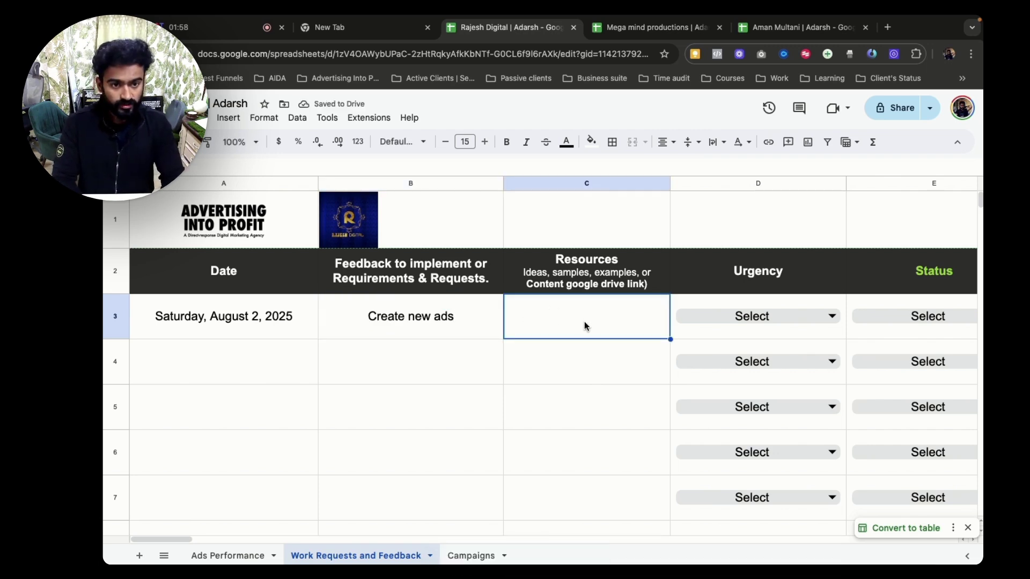
pyautogui.write('new conte')
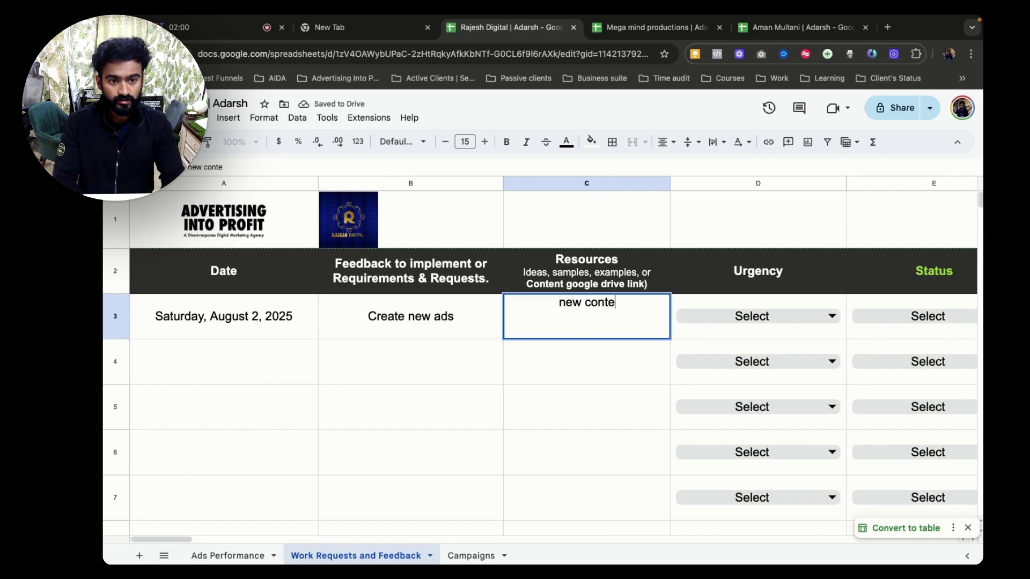
pyautogui.write('nt link ')
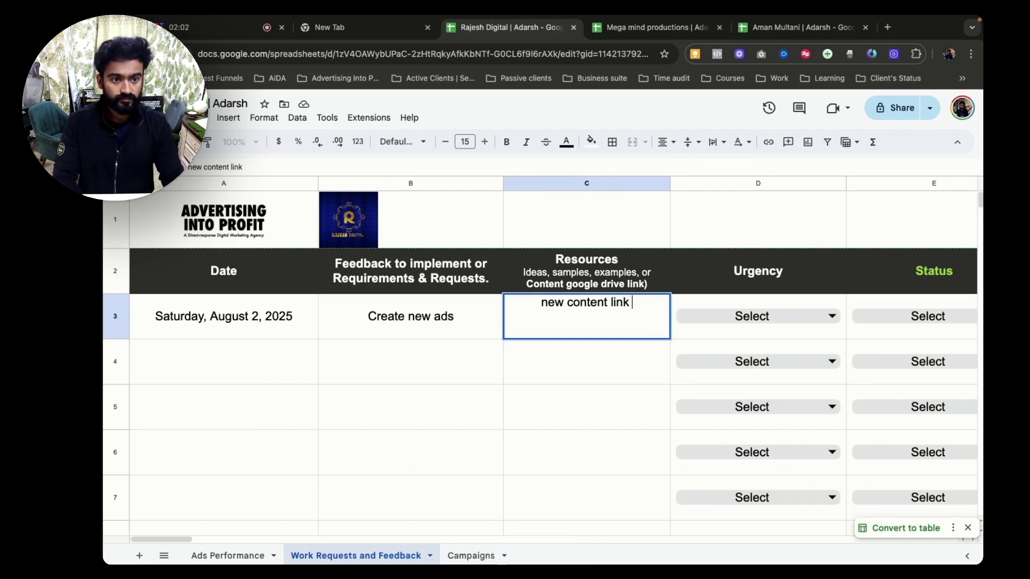
pyautogui.write('here')
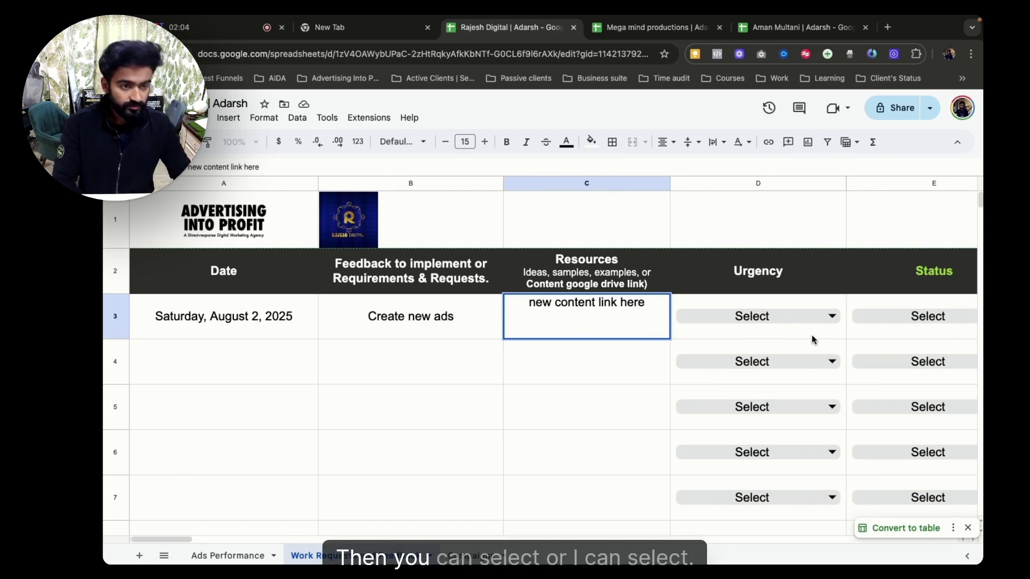
pyautogui.press('Return')
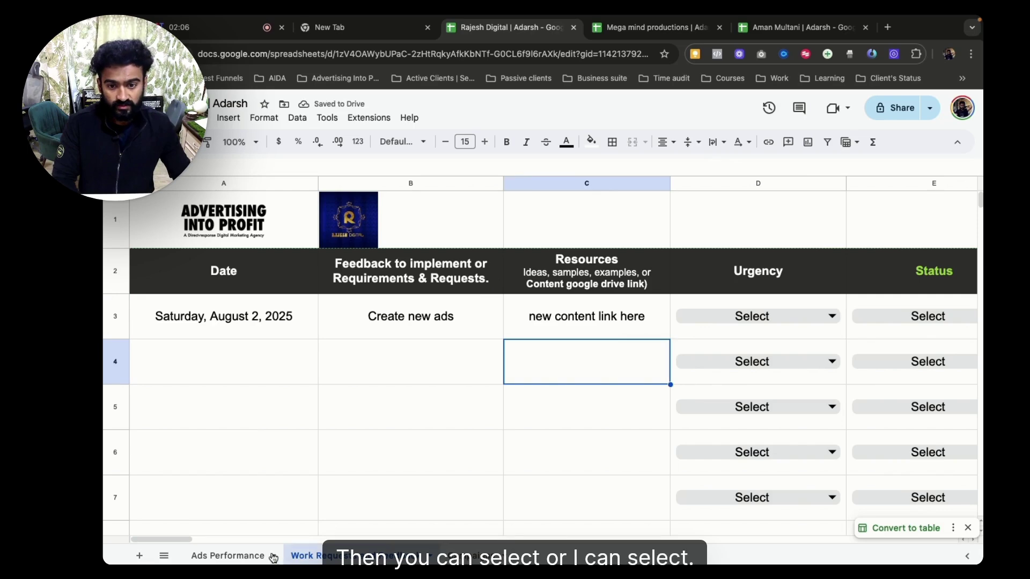
# Set the urgency of the "Create new ads" request to Important + Not Urgent
pyautogui.moveTo(189, 540)
pyautogui.mouseDown()
pyautogui.moveTo(220, 541)
pyautogui.moveTo(198, 537)
pyautogui.mouseUp()
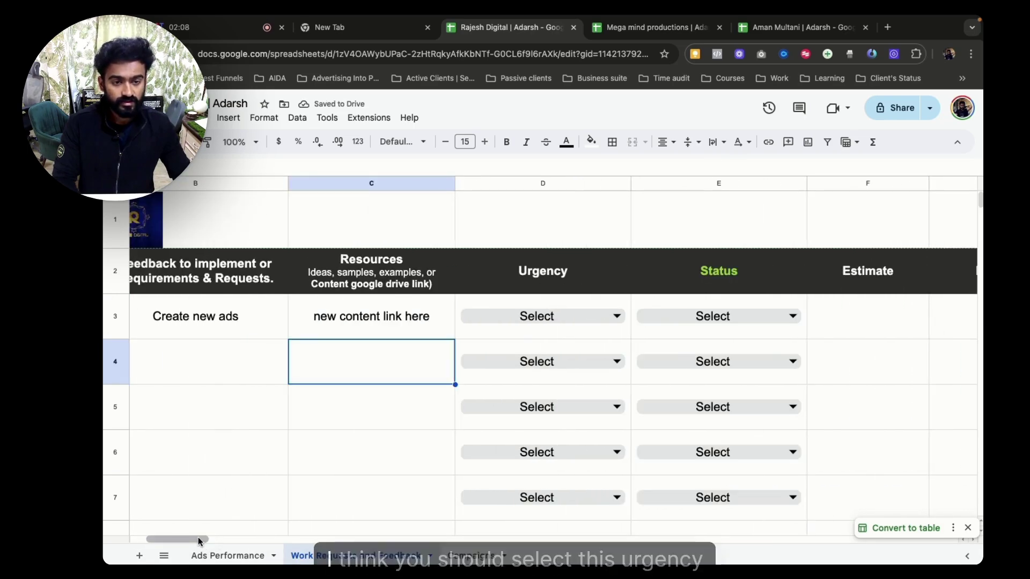
pyautogui.click(571, 317)
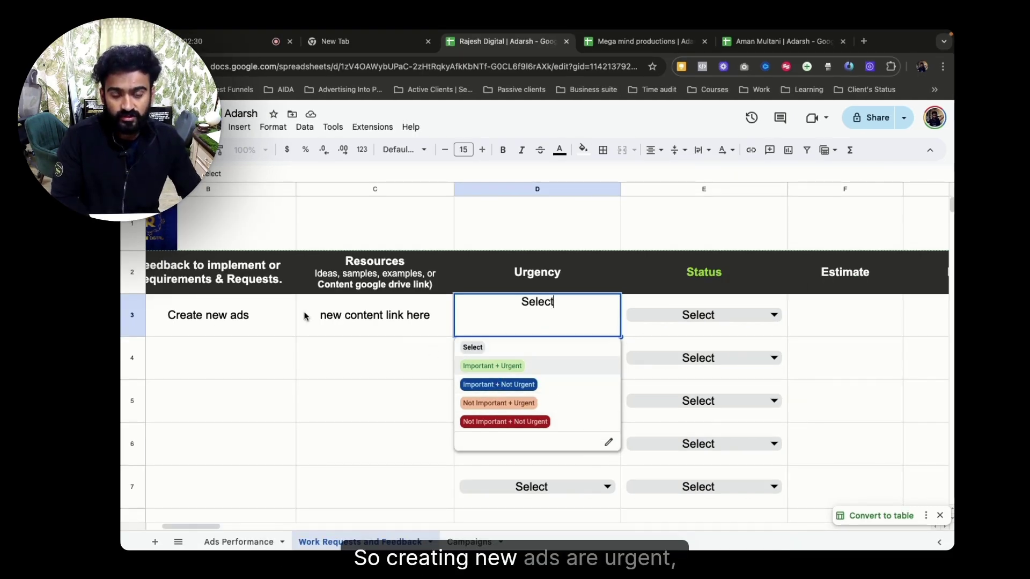
pyautogui.click(499, 385)
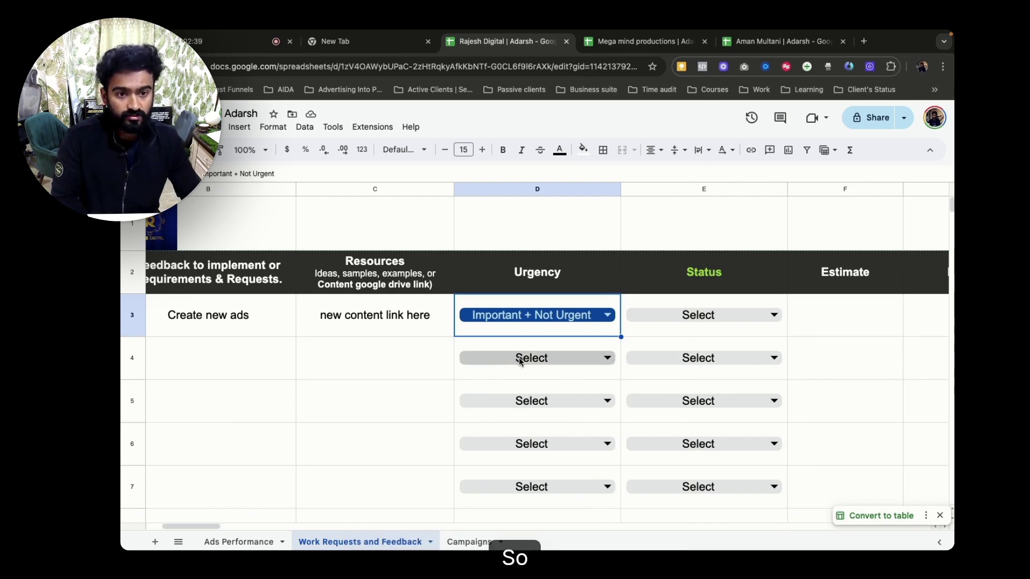
# Change the urgency of the "Create new ads" request to Important + Urgent
pyautogui.click(542, 320)
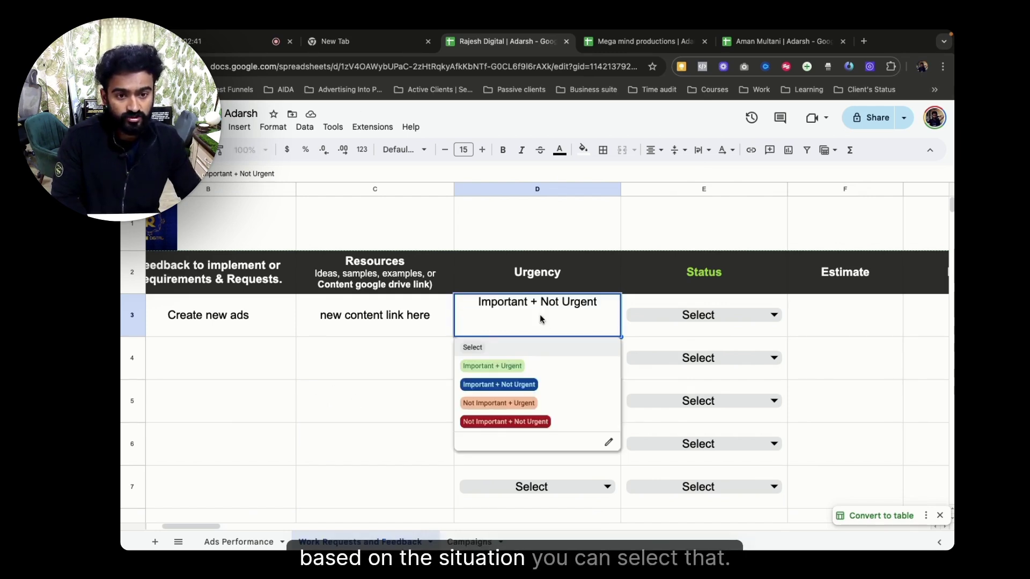
pyautogui.click(492, 366)
pyautogui.click(376, 358)
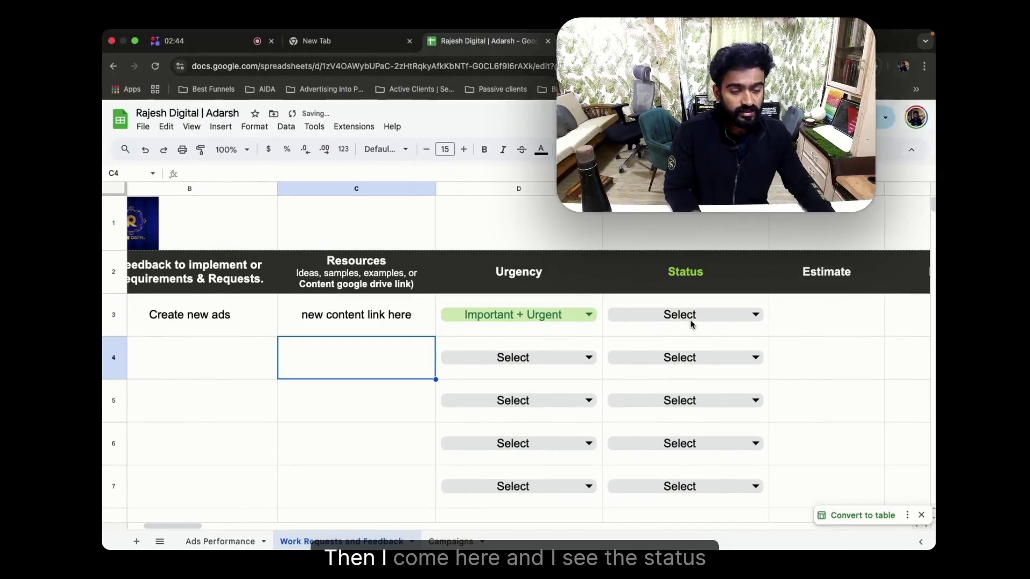
# Set the status of the "Create new ads" request to In Progress
pyautogui.click(694, 318)
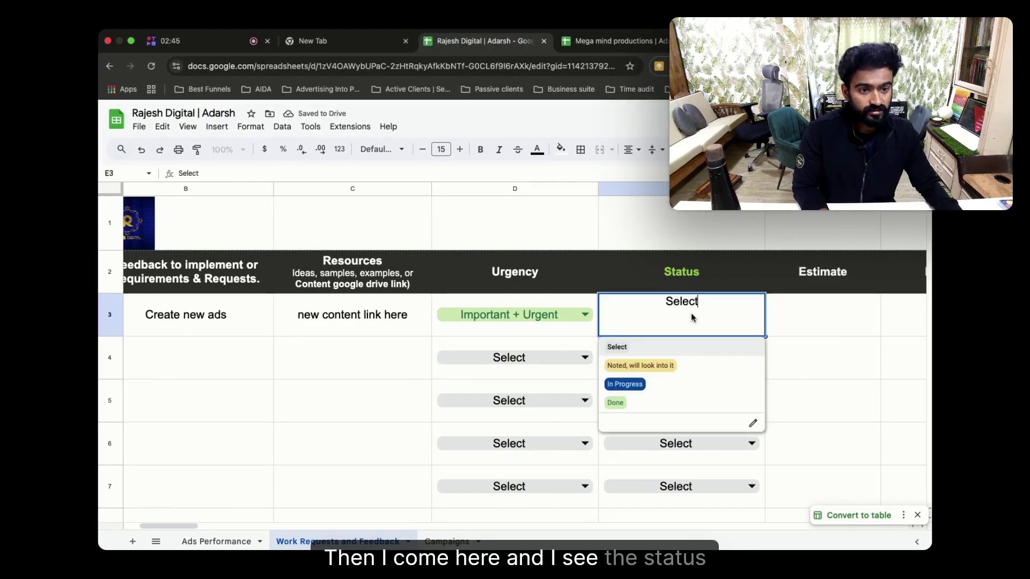
pyautogui.click(625, 385)
pyautogui.click(829, 362)
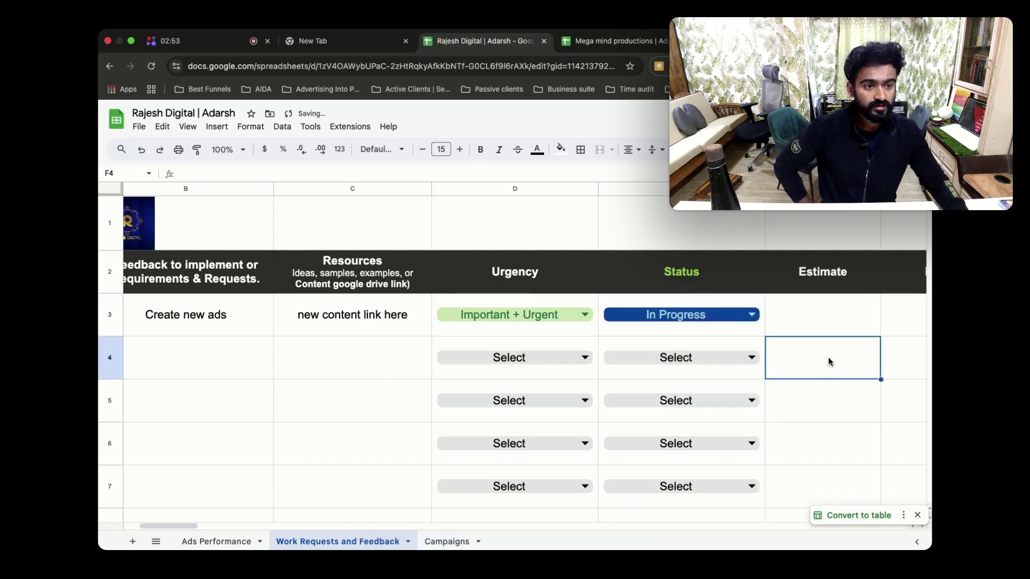
# Enter 8/4 as the estimate for the "Create new ads" request
pyautogui.click(815, 324)
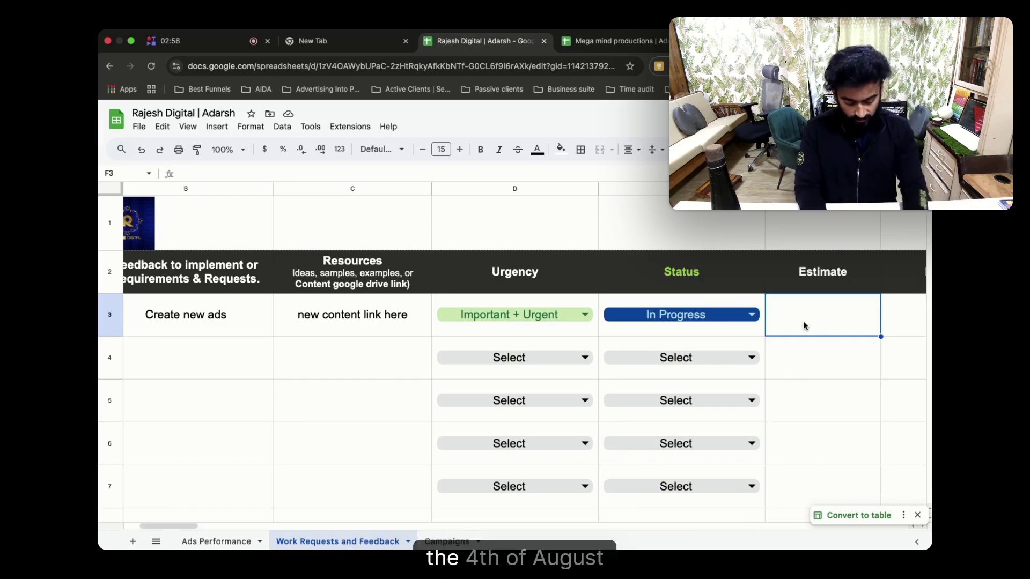
pyautogui.write('8')
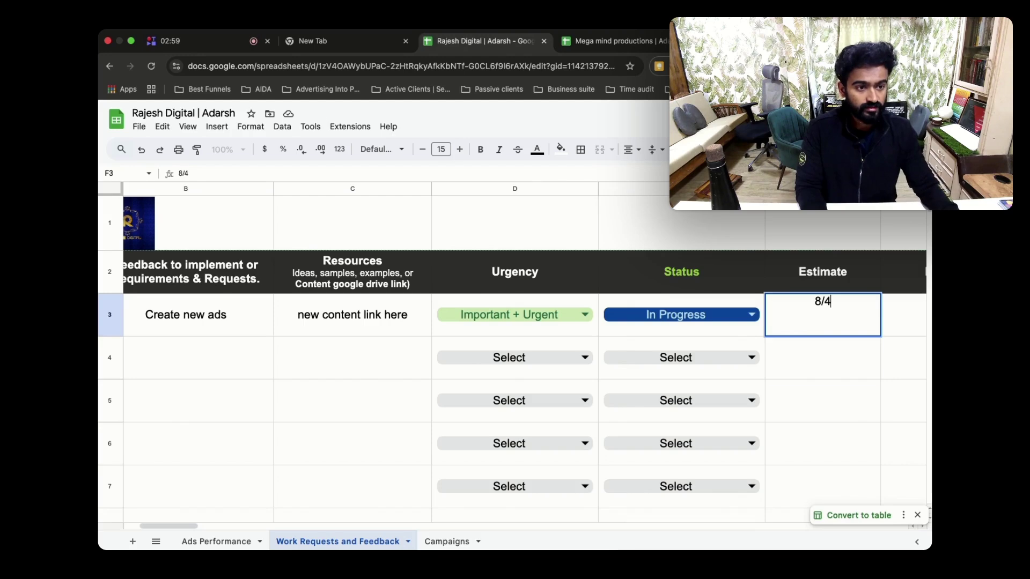
pyautogui.write('/4')
pyautogui.press('Return')
# Try to re-enter the request's estimate as "4 august"
pyautogui.click(810, 311)
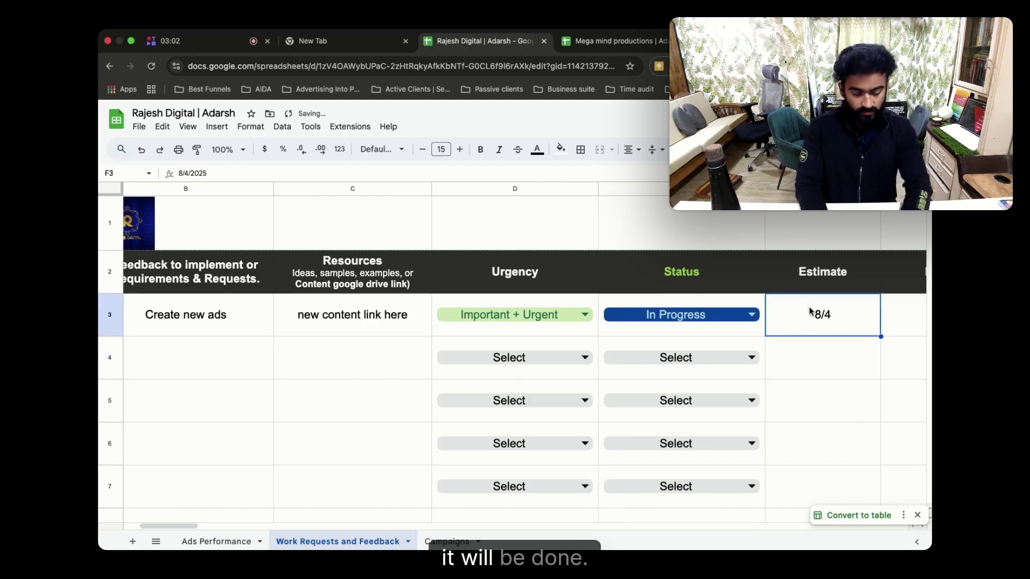
pyautogui.write('4 august')
pyautogui.press('Return')
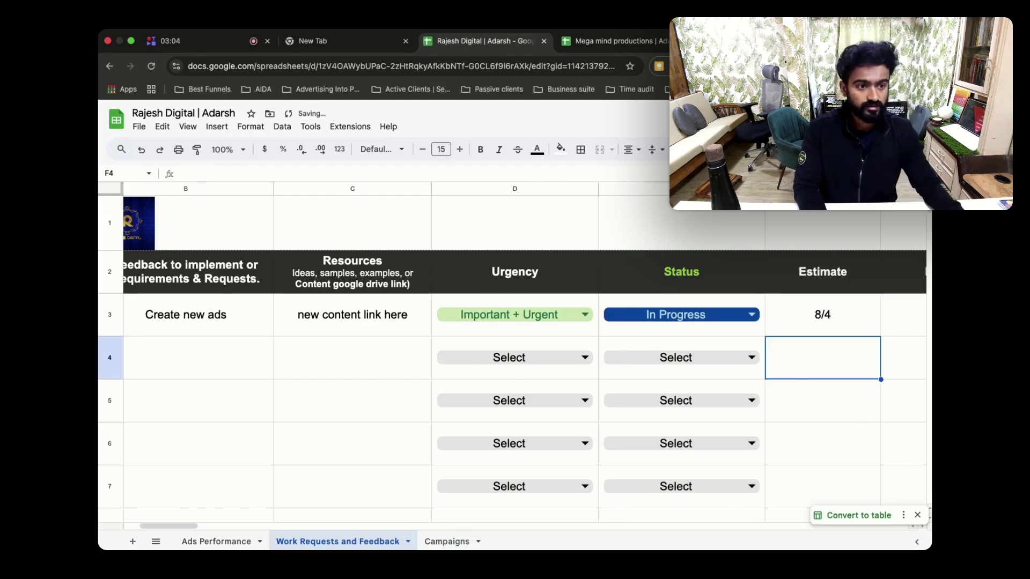
# Clear the estimate of the "Create new ads" request and enter "August 4" instead
pyautogui.click(850, 315)
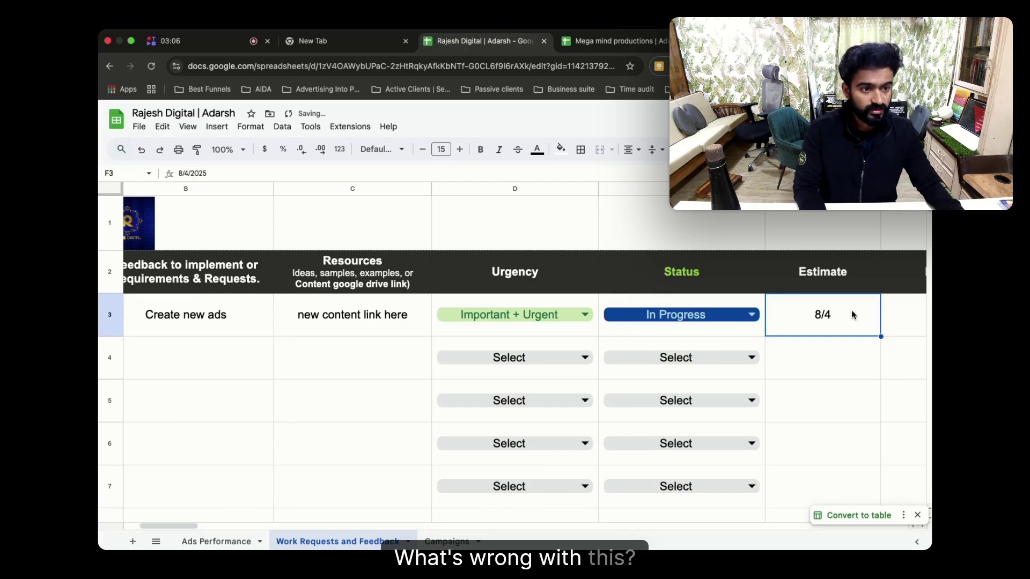
pyautogui.press('Delete')
pyautogui.click(844, 361)
pyautogui.click(806, 310)
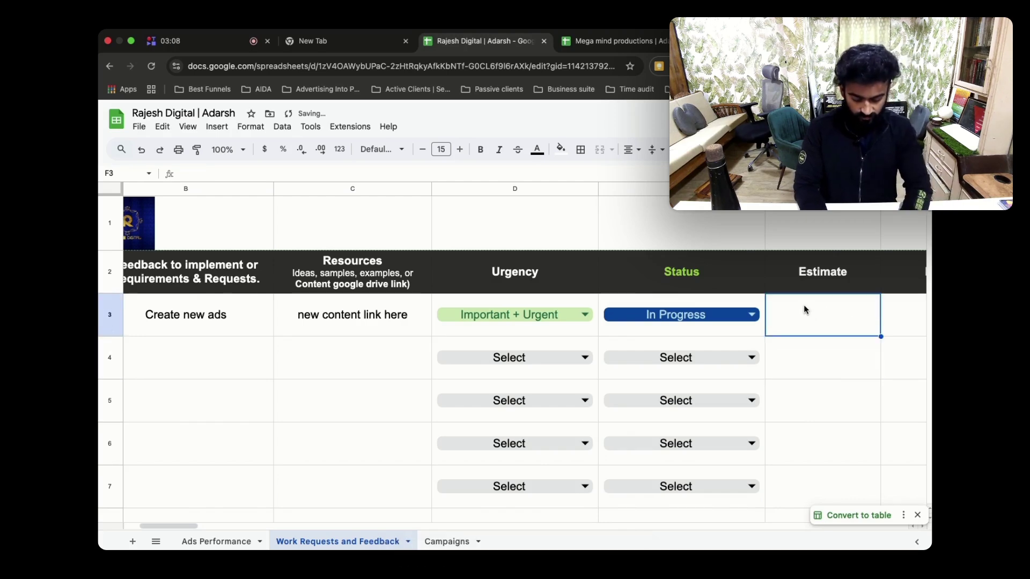
pyautogui.write('August 4')
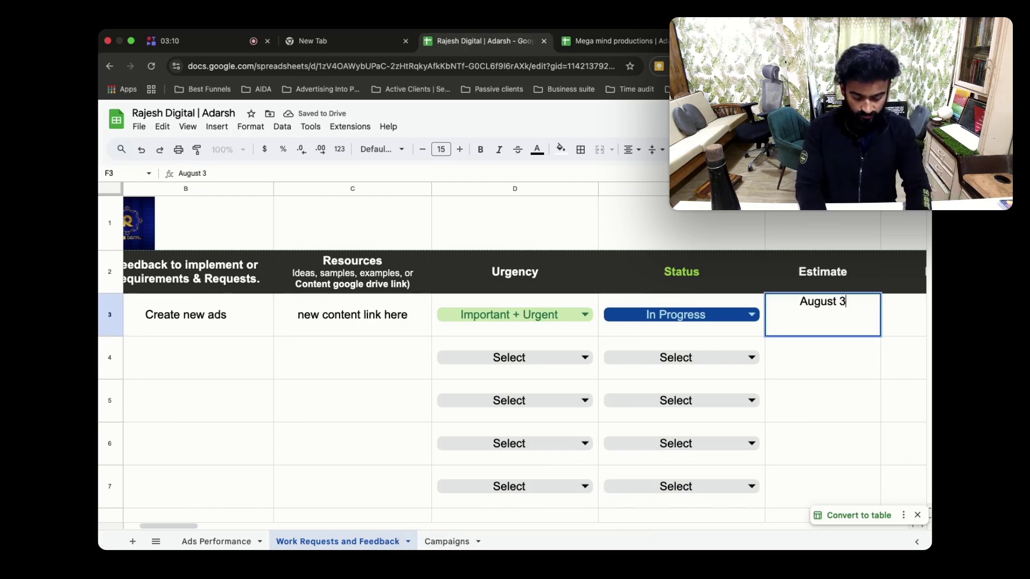
pyautogui.press('Return')
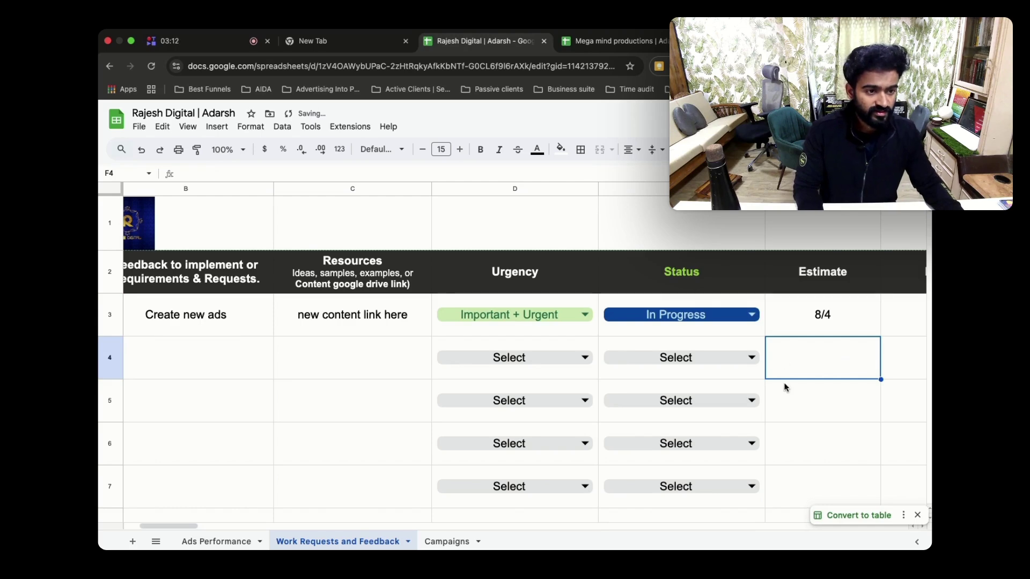
pyautogui.click(845, 325)
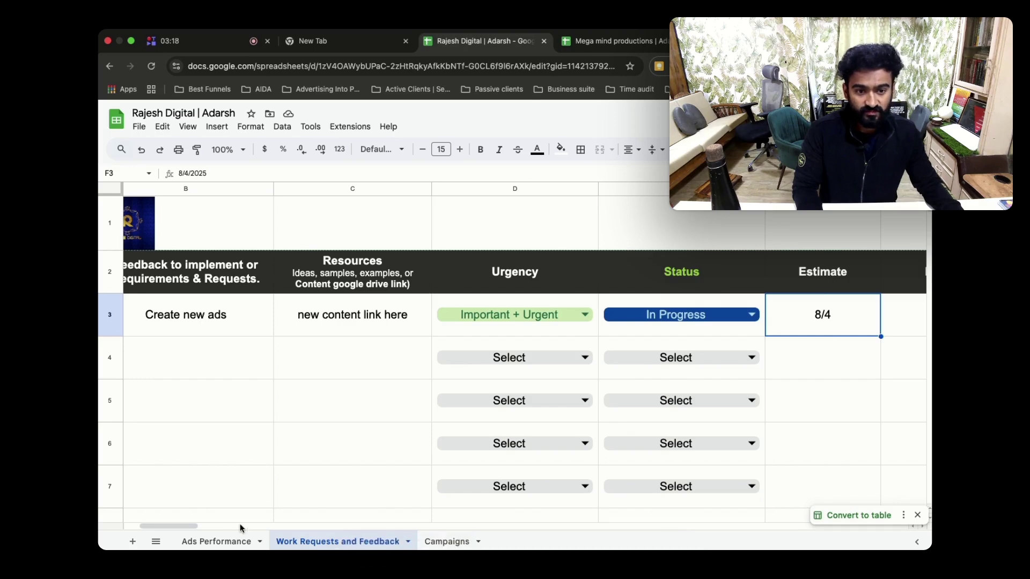
# Enter "can we show ads to people using iphone only?" in the first Questions, Doubts or Anything row and select its answer cell
pyautogui.moveTo(182, 526); pyautogui.dragTo(240, 525)
pyautogui.click(620, 329)
pyautogui.click(324, 322)
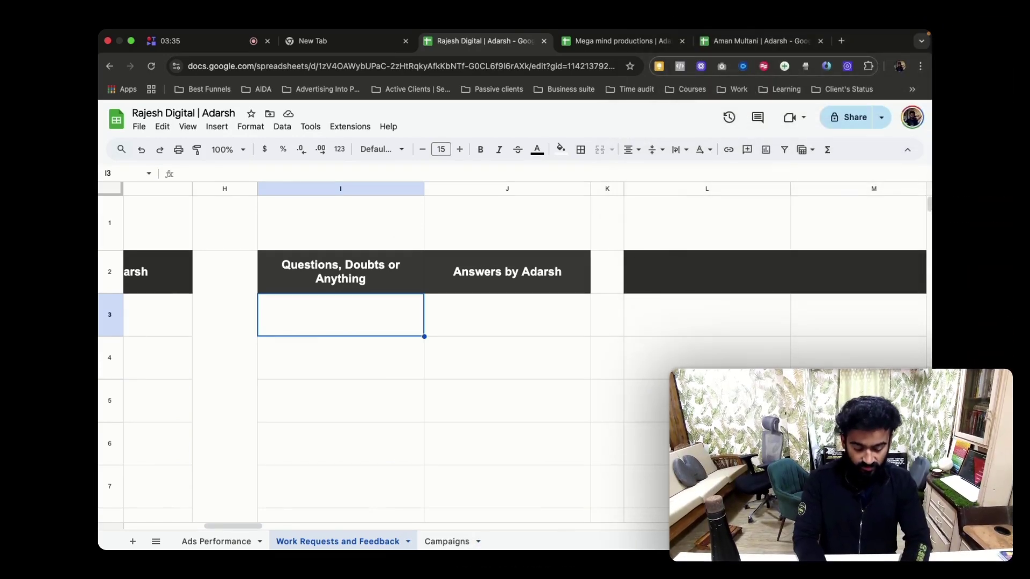
pyautogui.write('can we sho')
pyautogui.write('s ')
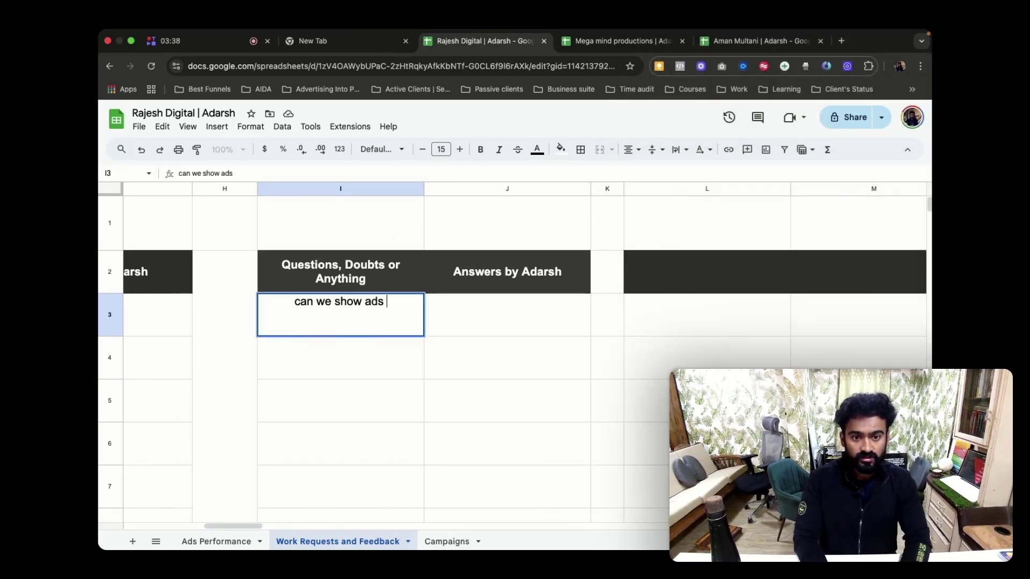
pyautogui.write('to people usiong')
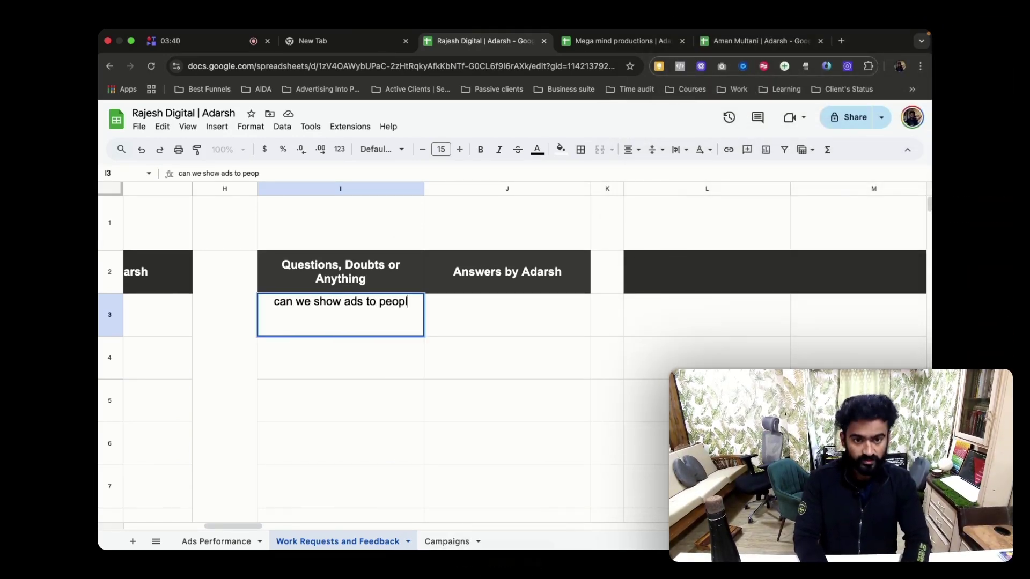
pyautogui.press('BackSpace')
pyautogui.press('BackSpace')
pyautogui.press('BackSpace')
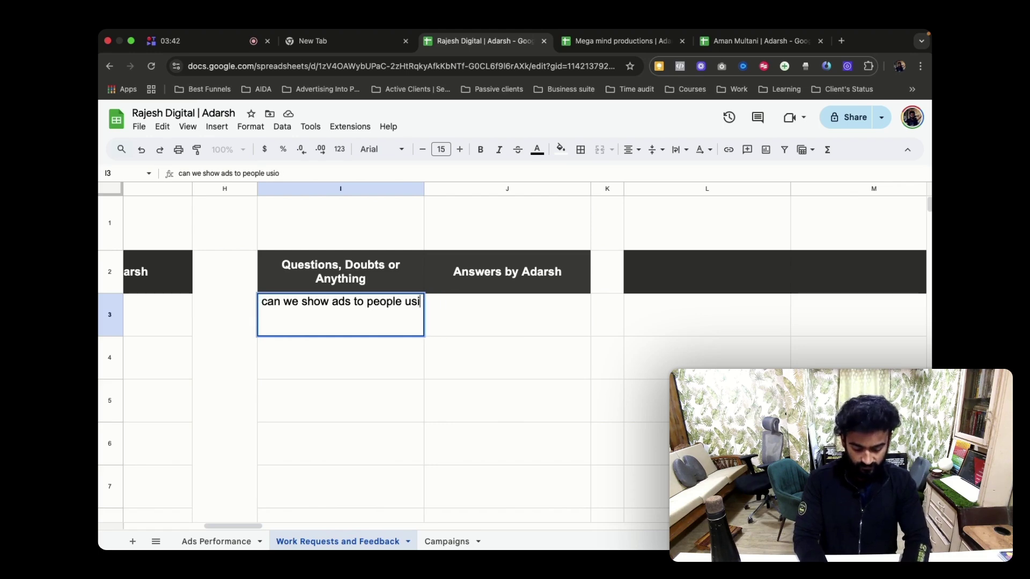
pyautogui.write('n')
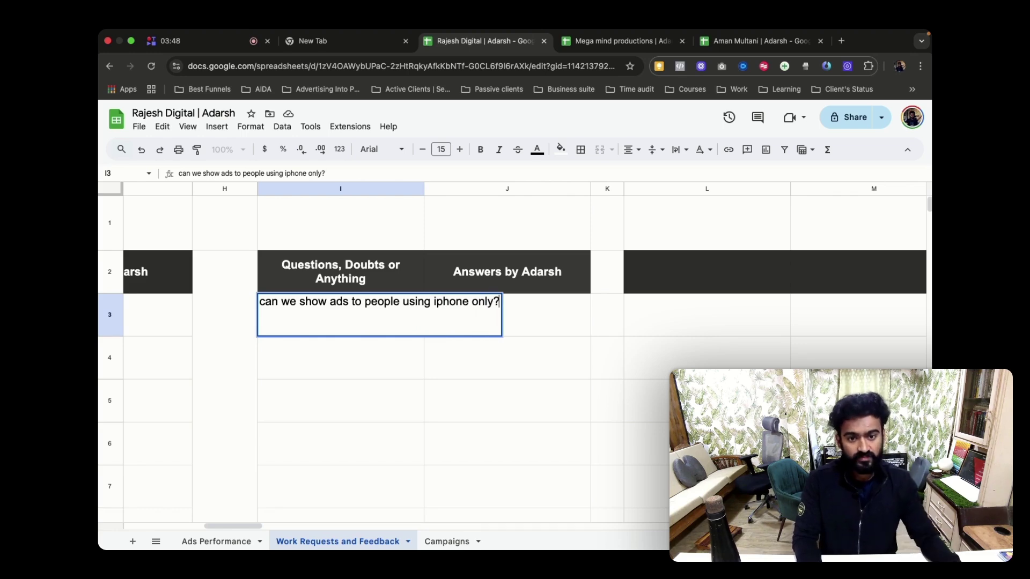
pyautogui.press('Return')
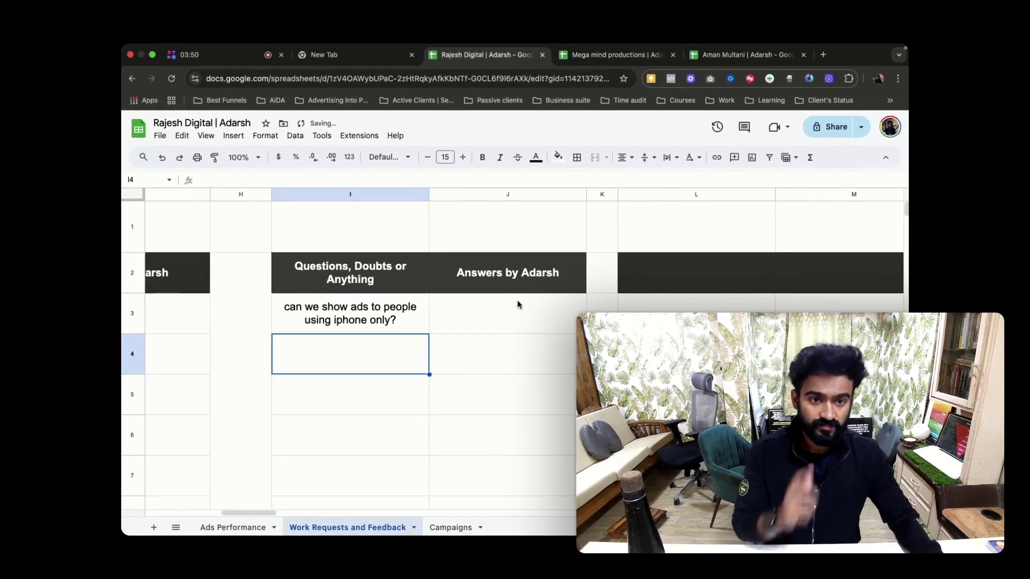
pyautogui.click(501, 324)
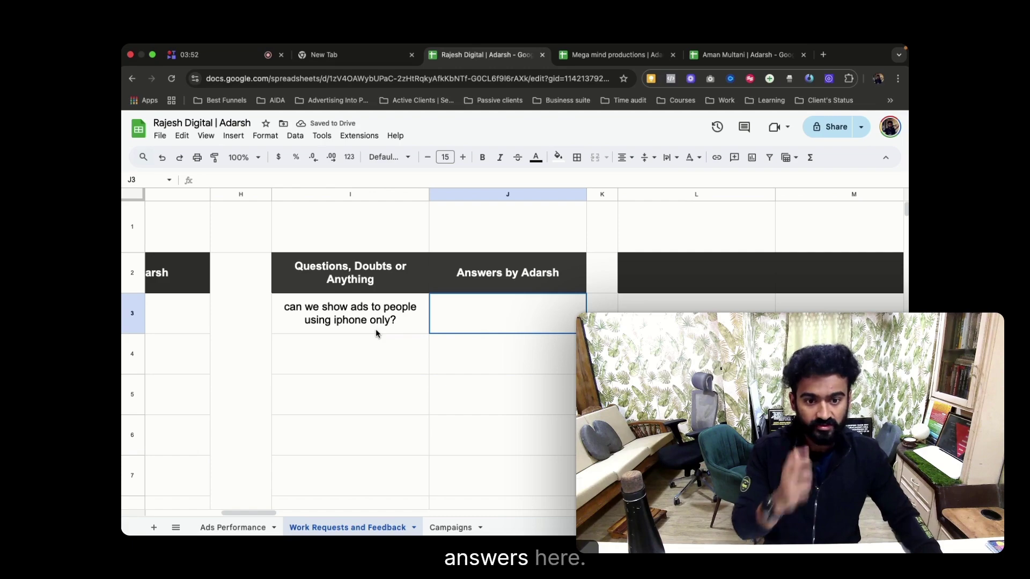
# Open the Campaigns sheet and show the status options for the Wedding | Grooms Testimonial campaign
pyautogui.click(456, 528)
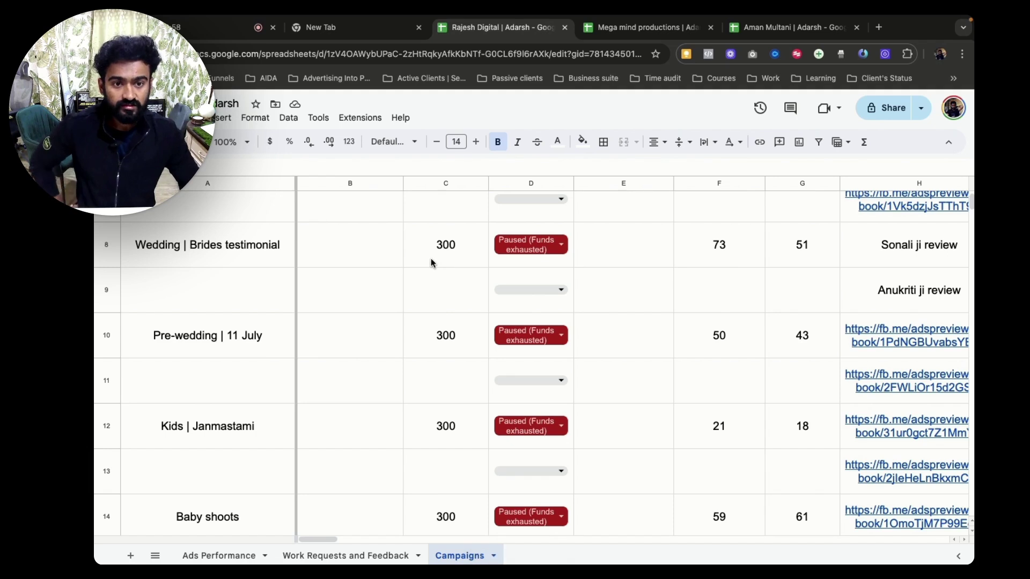
pyautogui.scroll(5, 429, 274)
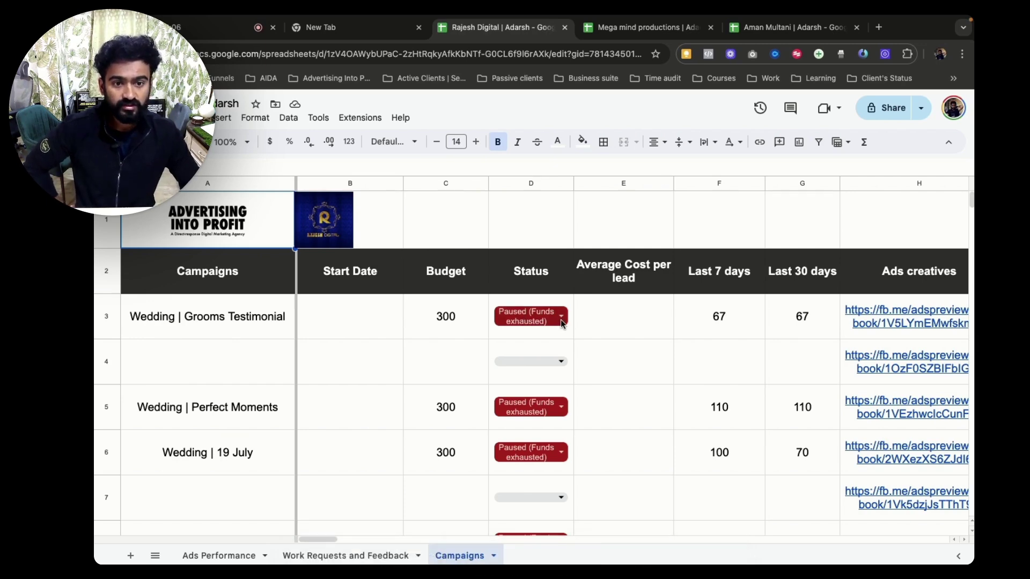
pyautogui.click(528, 317)
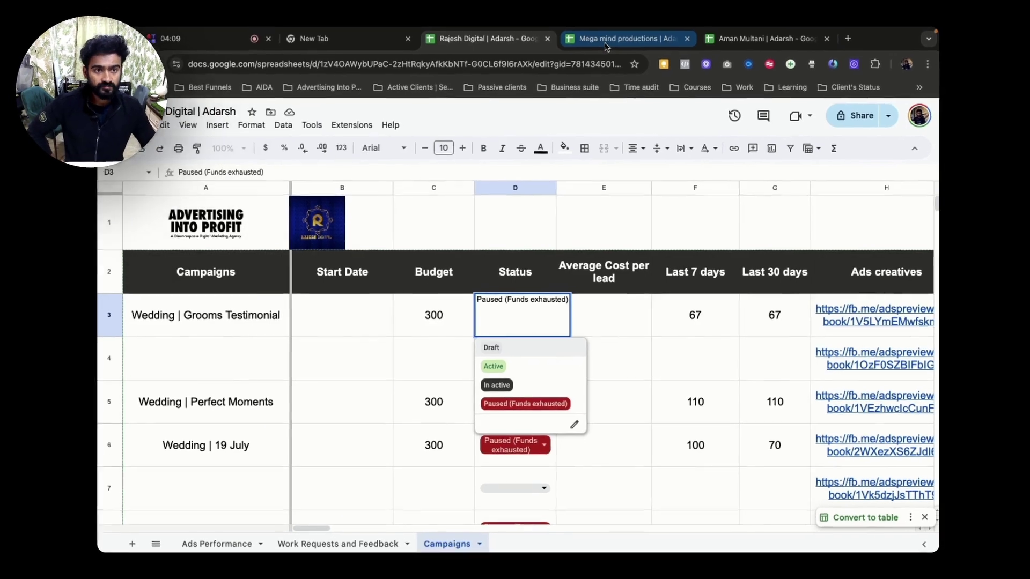
# Switch to the Mega mind productions spreadsheet and review the budget, status and cost-per-lead figures of the "Wedding photography leads | 1" campaign
pyautogui.click(604, 43)
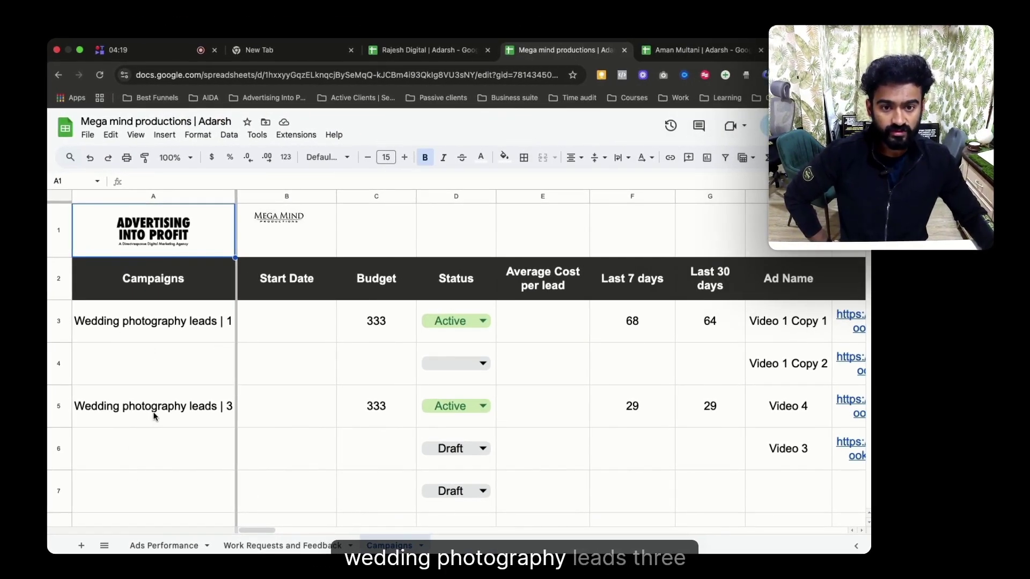
pyautogui.click(391, 329)
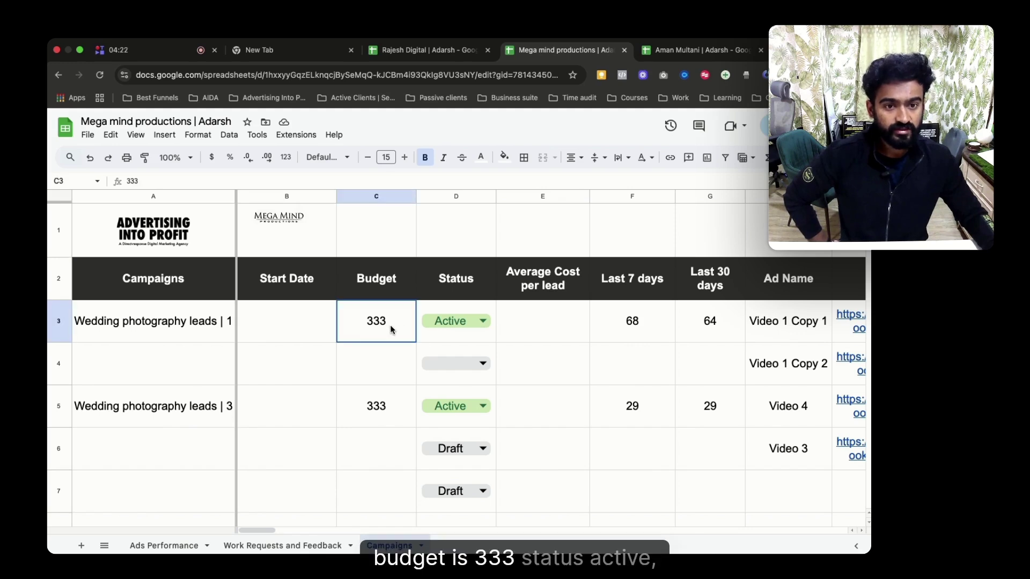
pyautogui.click(472, 331)
pyautogui.click(532, 334)
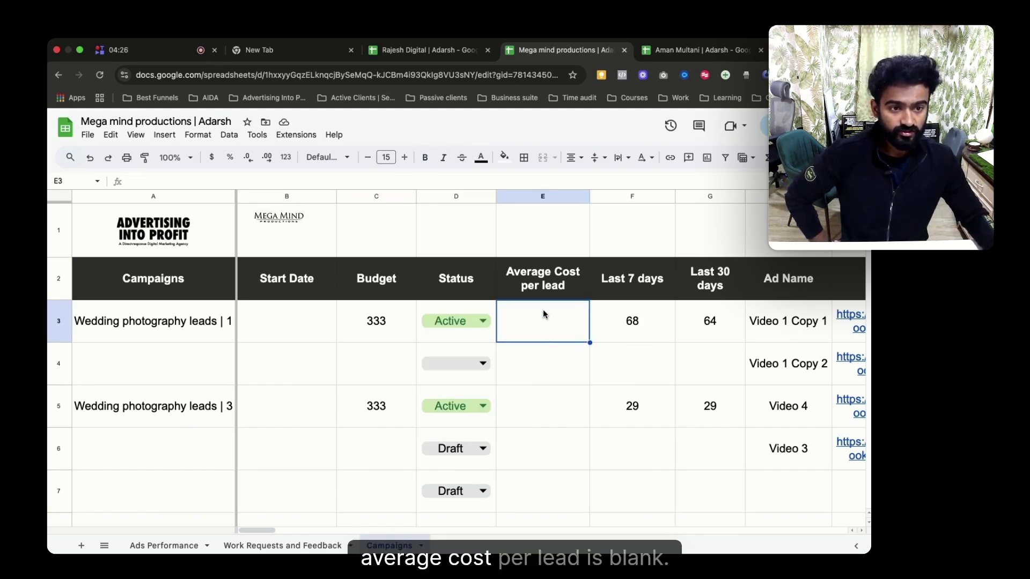
pyautogui.hscroll(5, 314, 537)
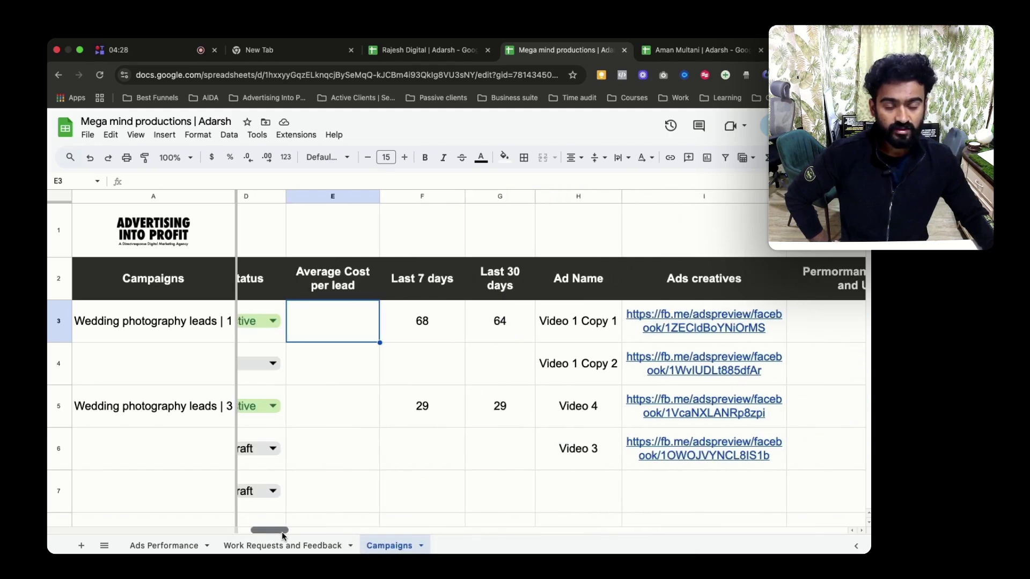
pyautogui.click(366, 326)
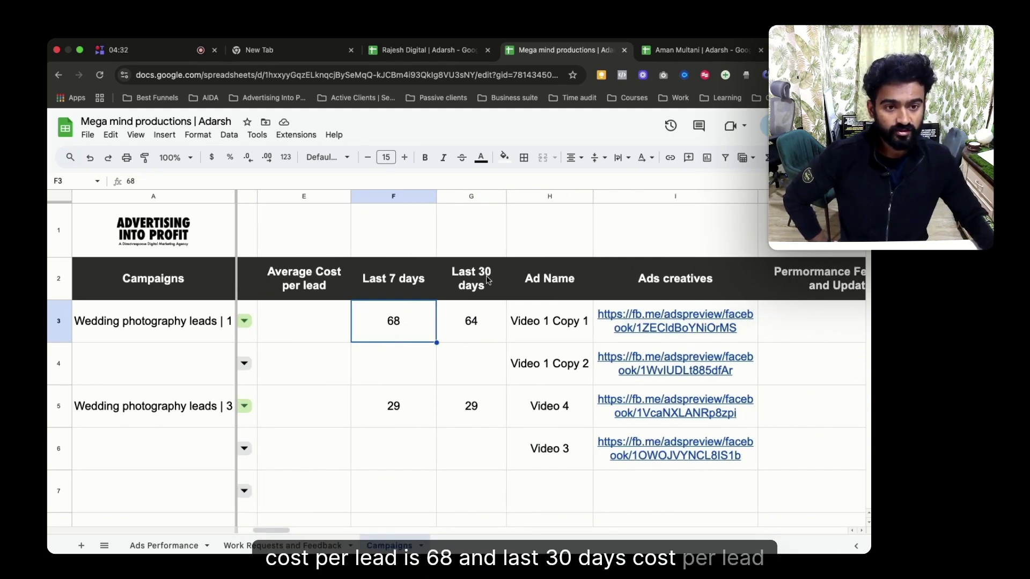
pyautogui.click(478, 337)
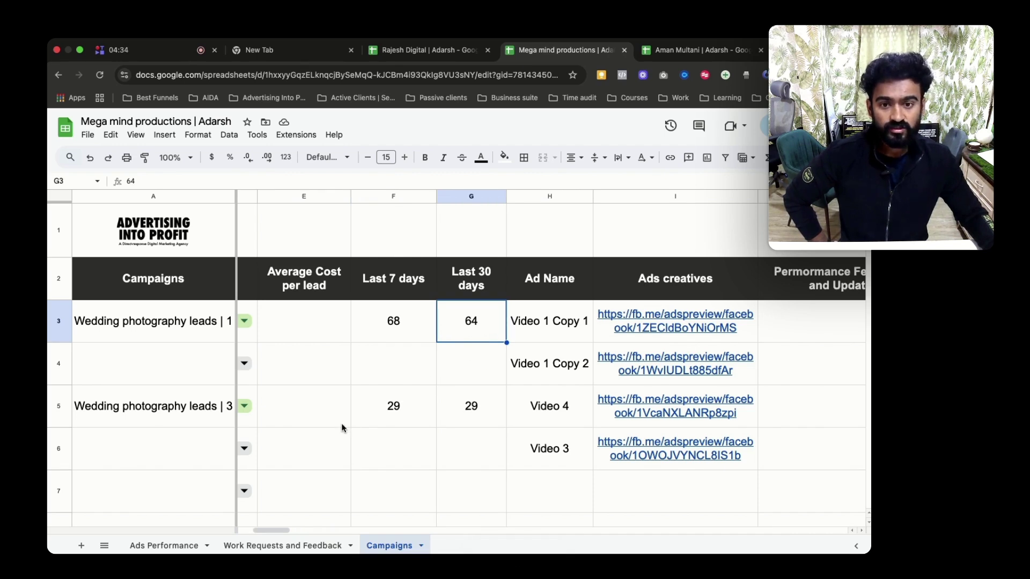
# Review the "Wedding photography leads | 3" campaign's ad name and bring up the ad creative link for Video 1 Copy 2
pyautogui.click(147, 416)
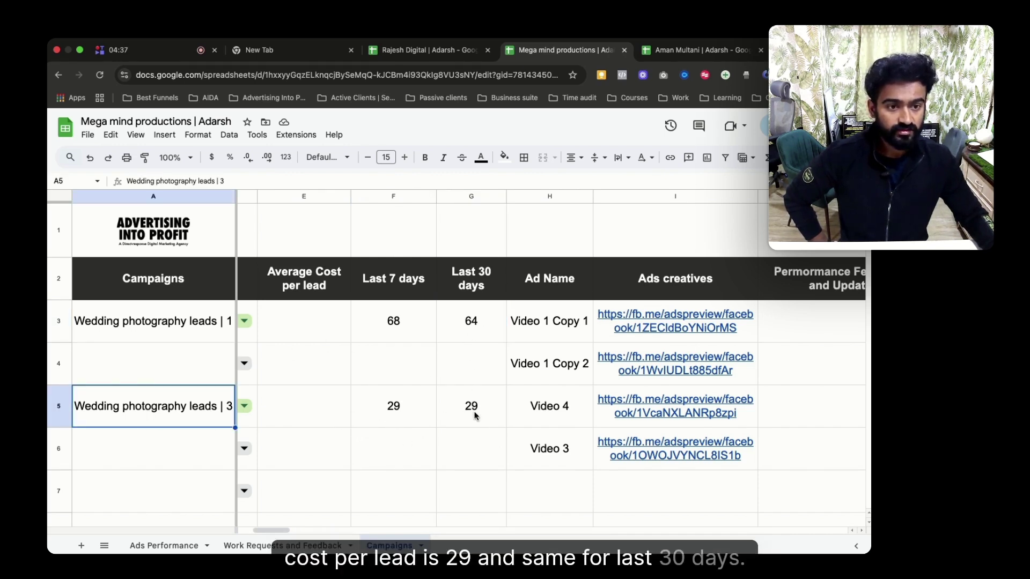
pyautogui.click(555, 411)
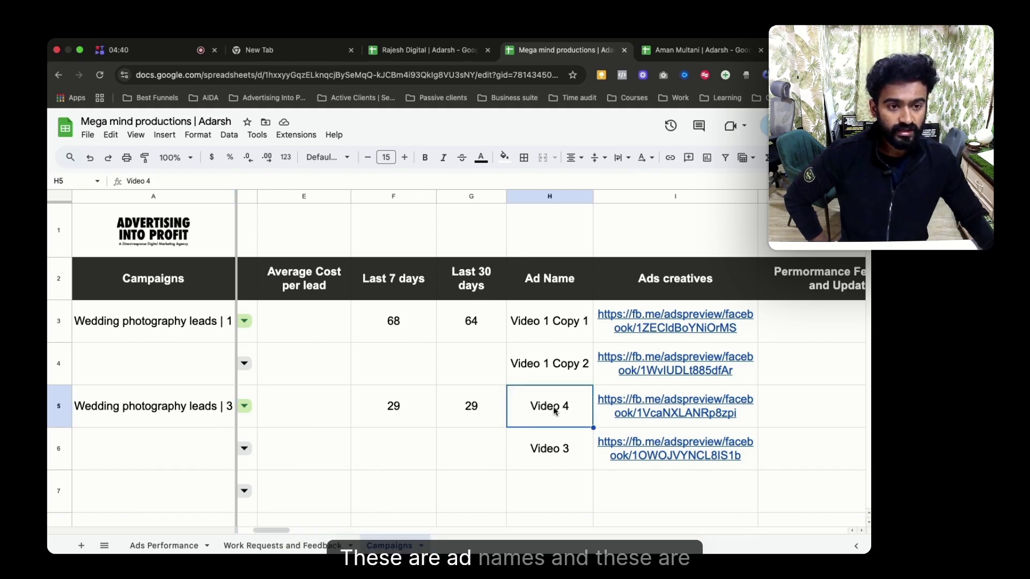
pyautogui.click(687, 365)
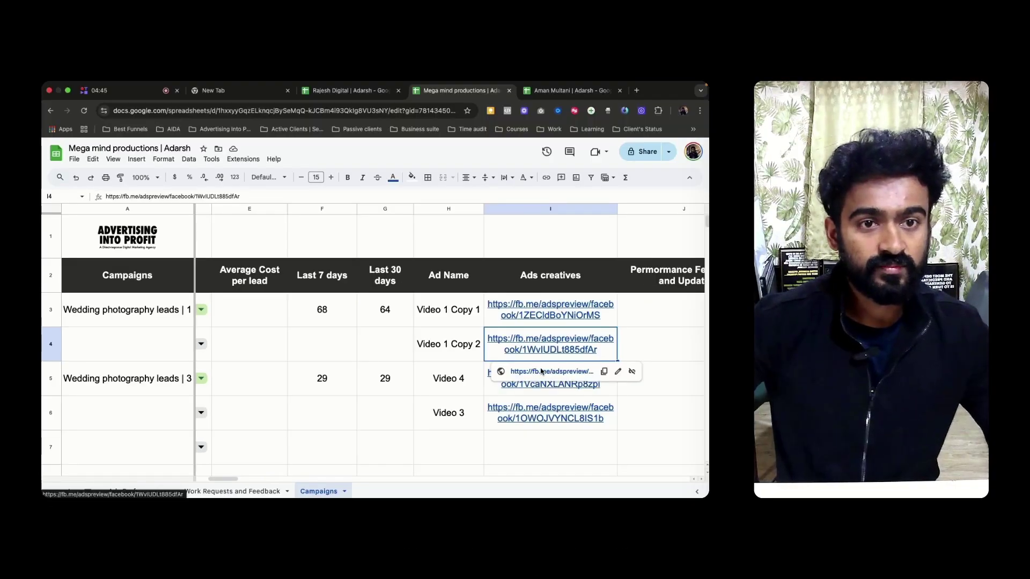
# Open the ad preview for Video 1 Copy 2, then return to the Mega mind productions spreadsheet and review its per-ad lead columns by date
pyautogui.click(541, 371)
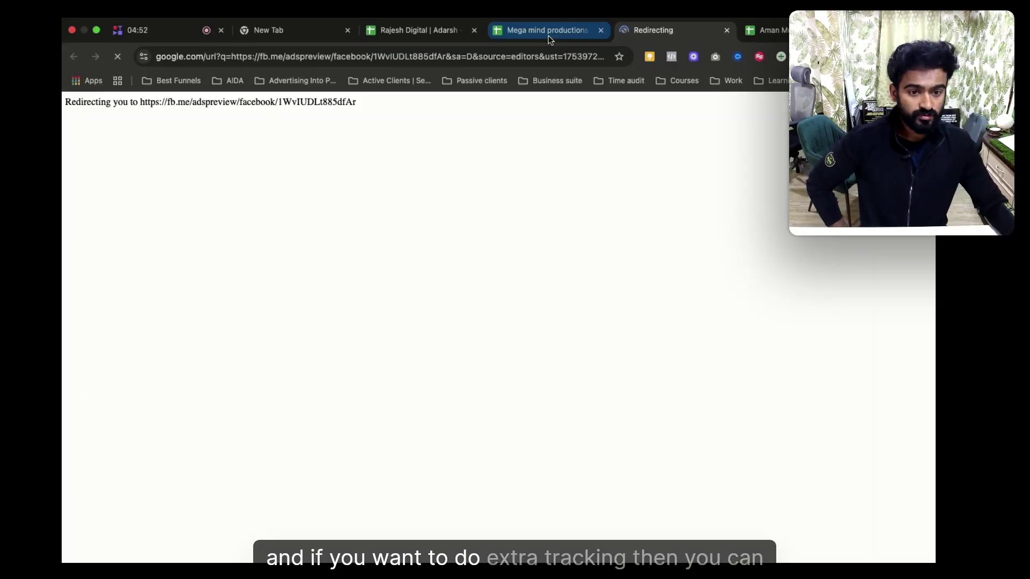
pyautogui.click(414, 99)
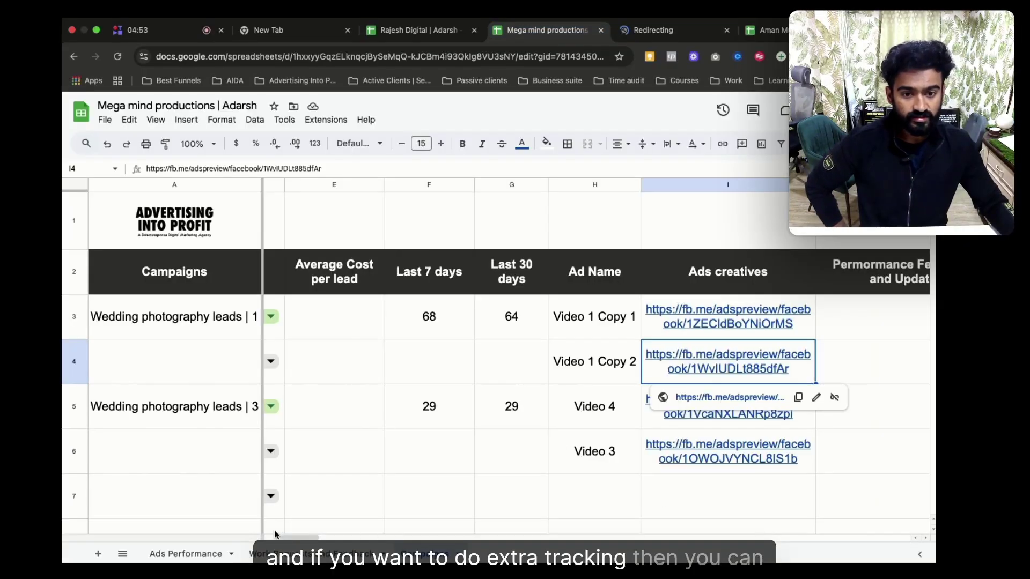
pyautogui.hscroll(5, 292, 542)
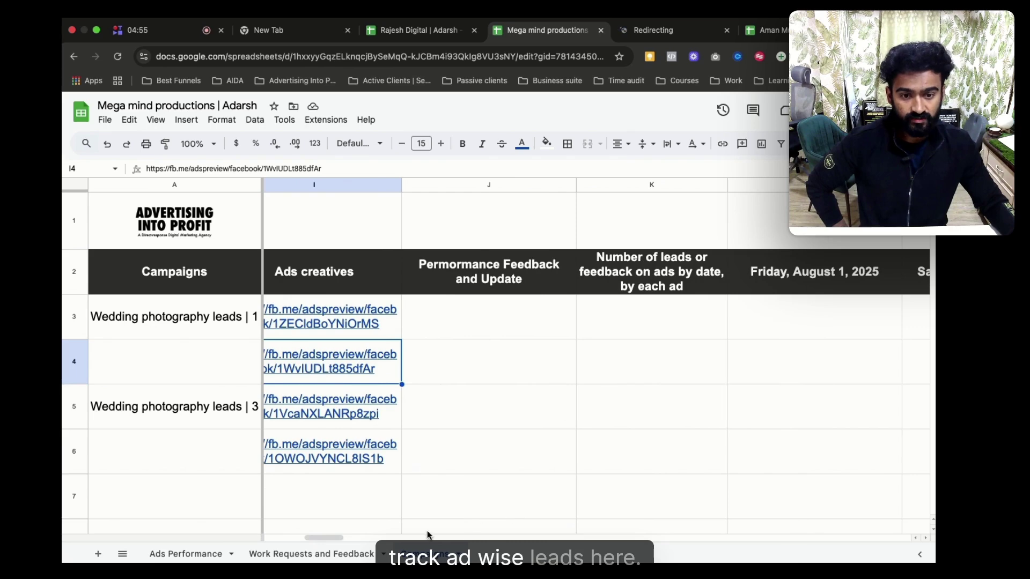
pyautogui.moveTo(324, 537); pyautogui.dragTo(290, 538)
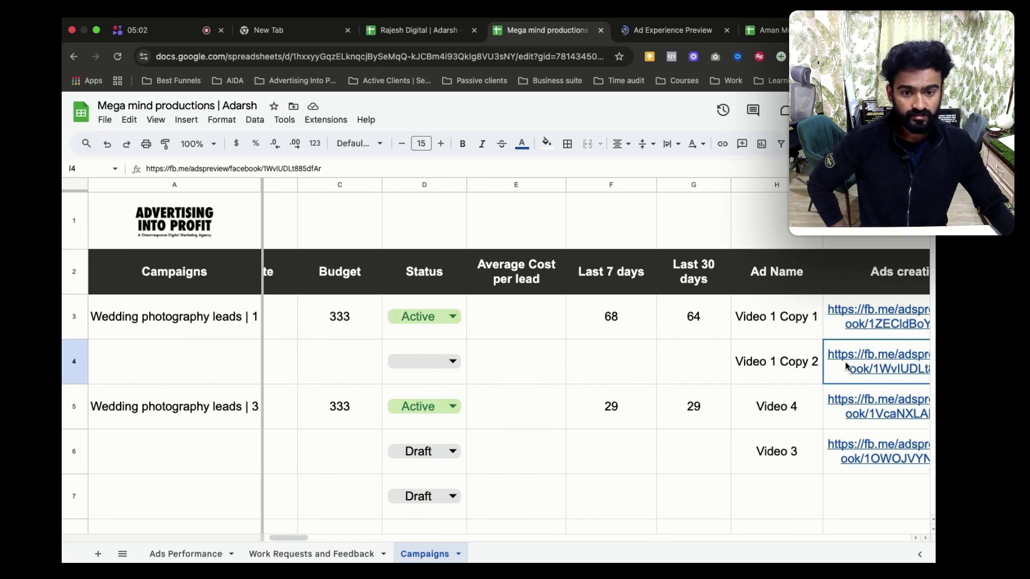
pyautogui.hscroll(5, 353, 534)
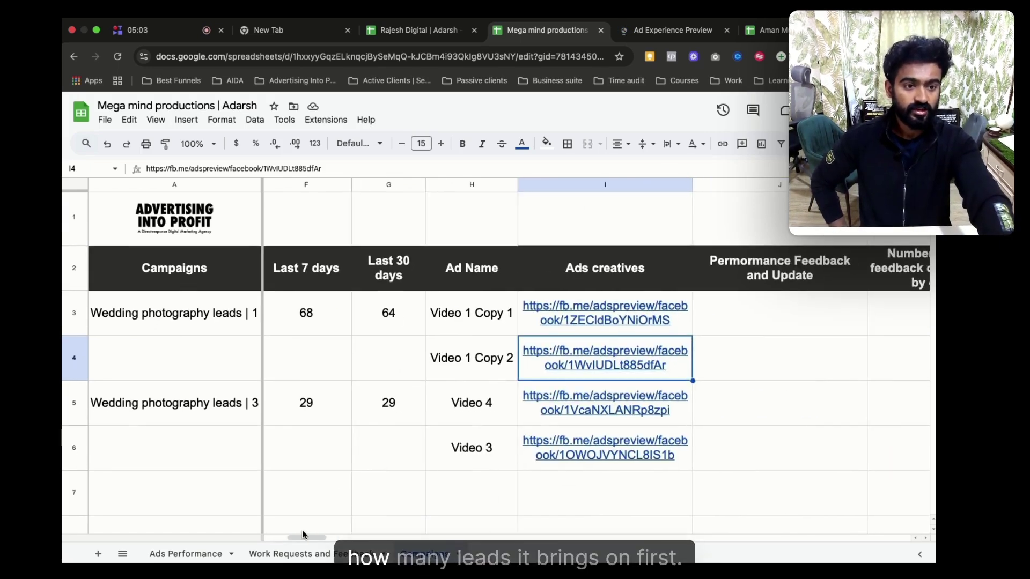
pyautogui.hscroll(6, 593, 520)
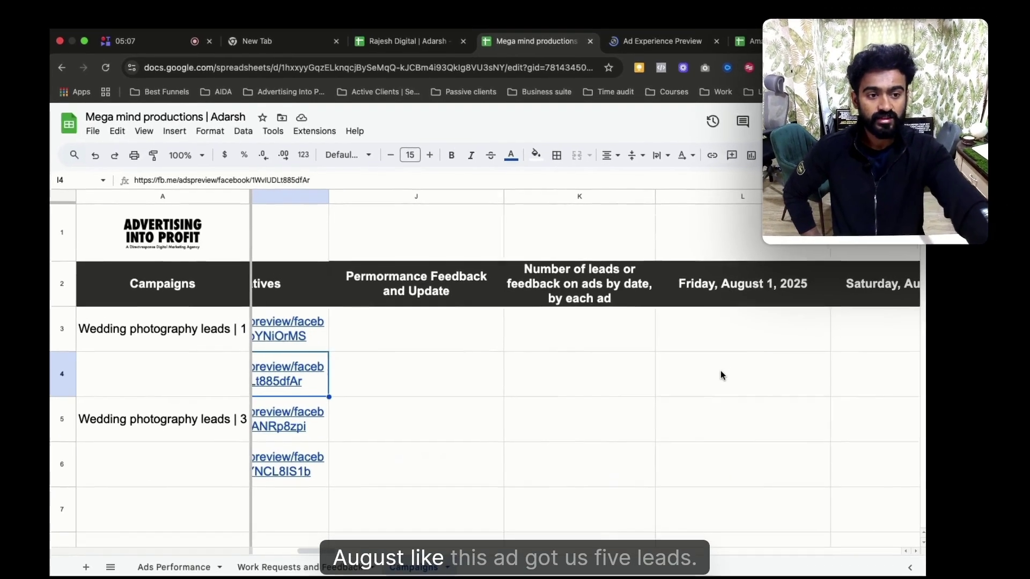
# Under Friday, August 1, 2025, enter 5 leads for Video 1 Copy 2 and 3 leads for Video 1 Copy 1
pyautogui.click(732, 363)
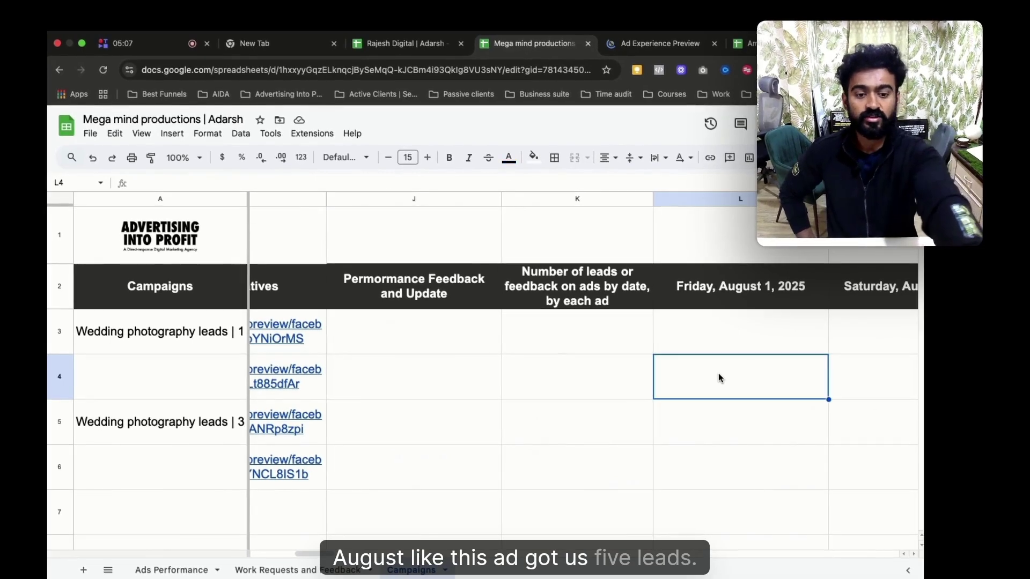
pyautogui.write('5')
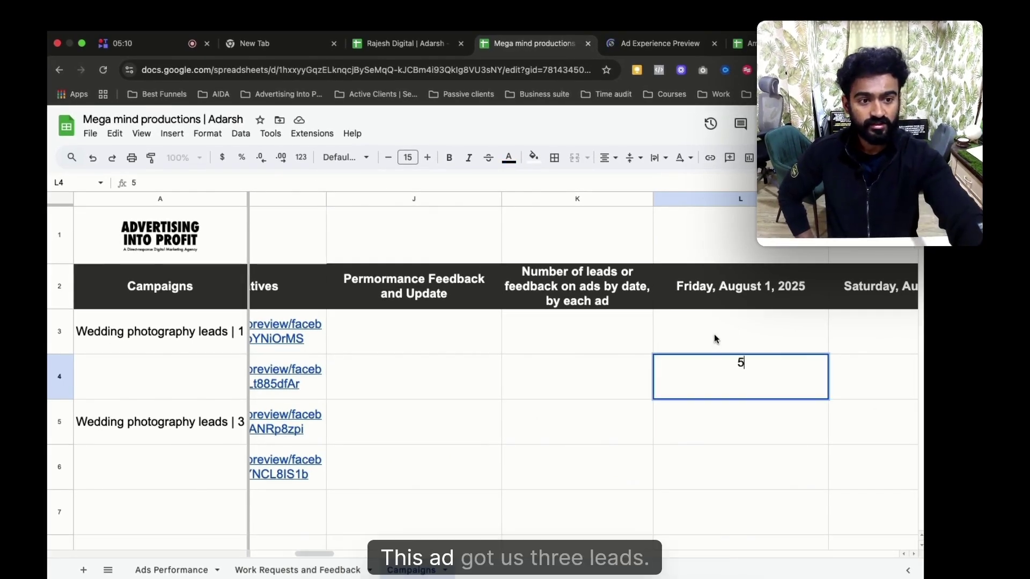
pyautogui.click(715, 335)
pyautogui.write('3')
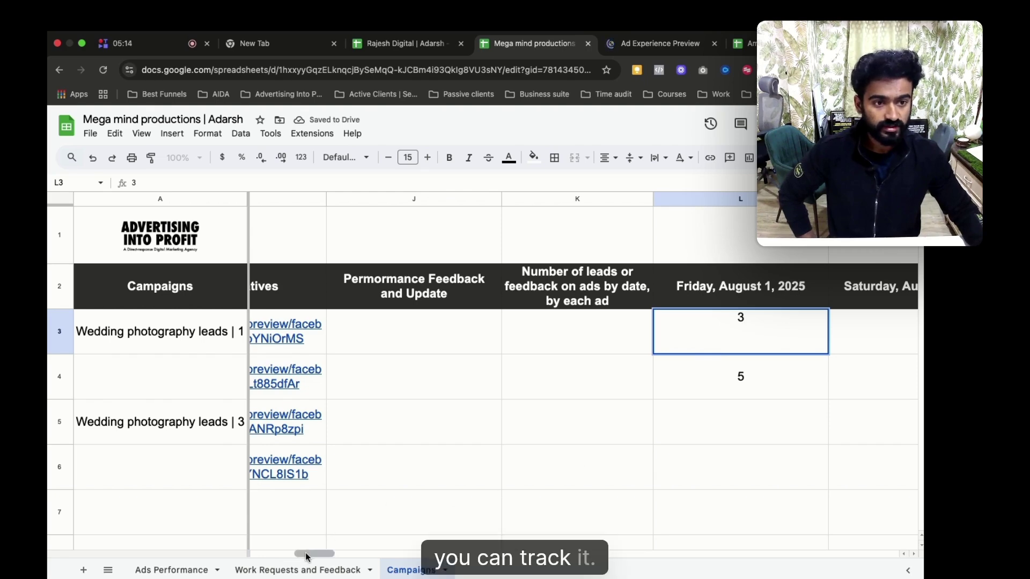
pyautogui.moveTo(300, 554); pyautogui.dragTo(341, 555)
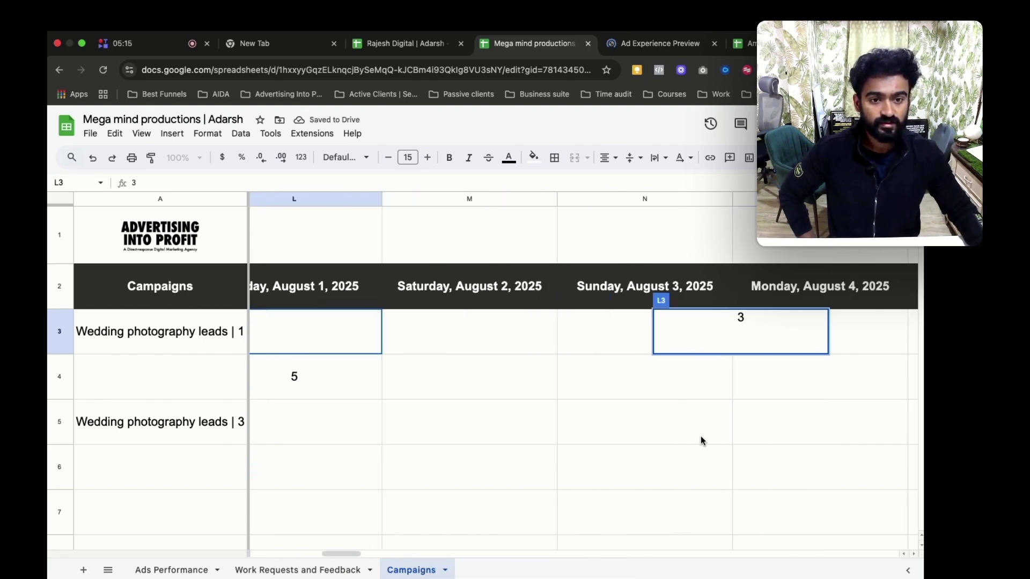
pyautogui.click(493, 483)
pyautogui.click(692, 415)
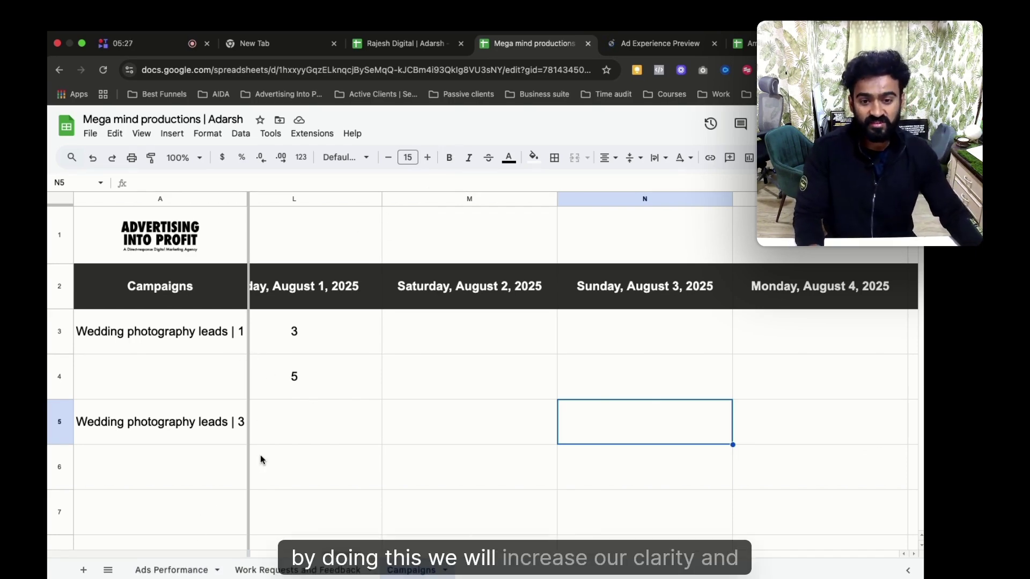
# In the Work Requests and Feedback sheet, set the first request's status to Done and show its Estimate and Notes cells
pyautogui.click(276, 568)
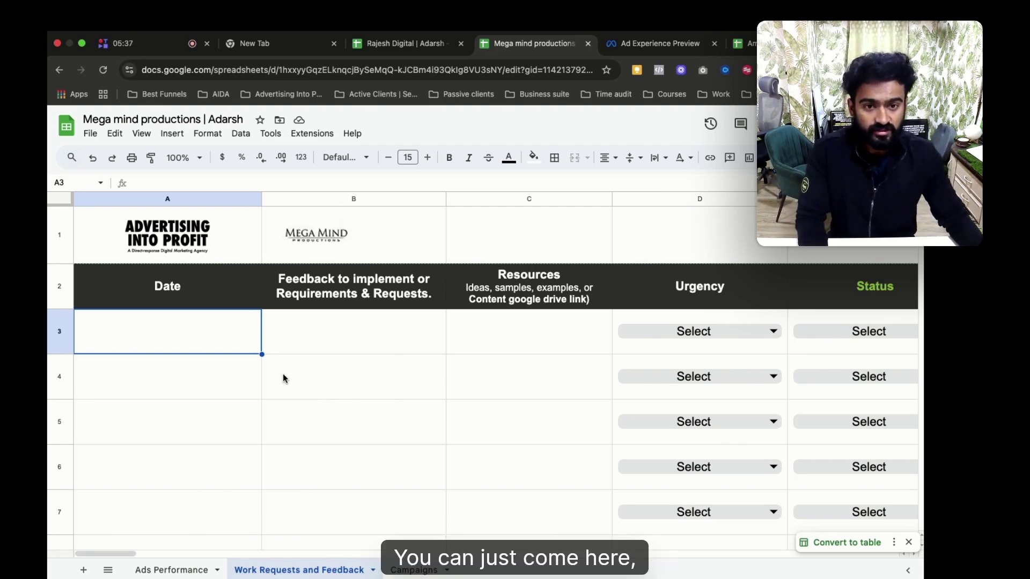
pyautogui.click(332, 335)
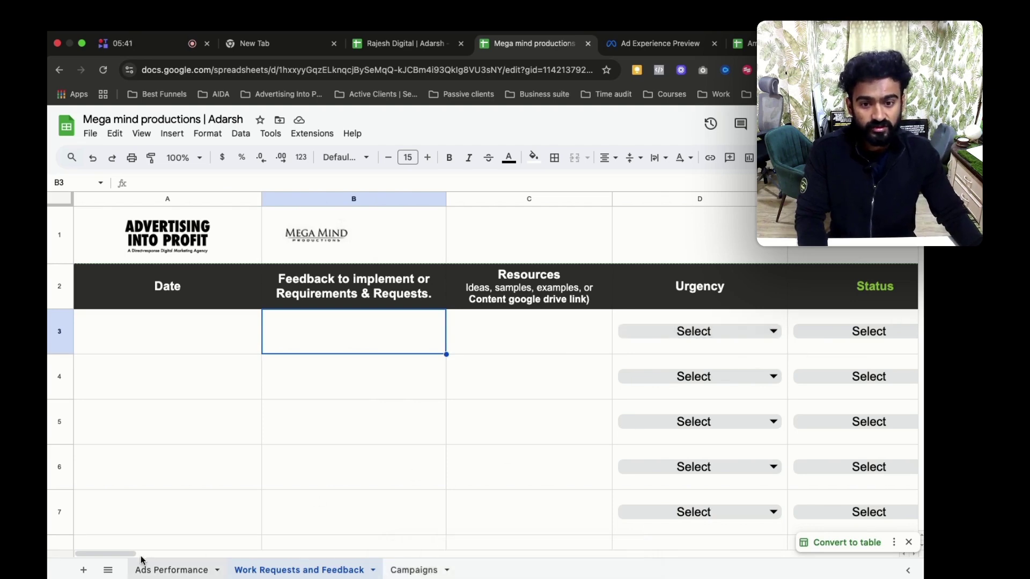
pyautogui.hscroll(5, 107, 553)
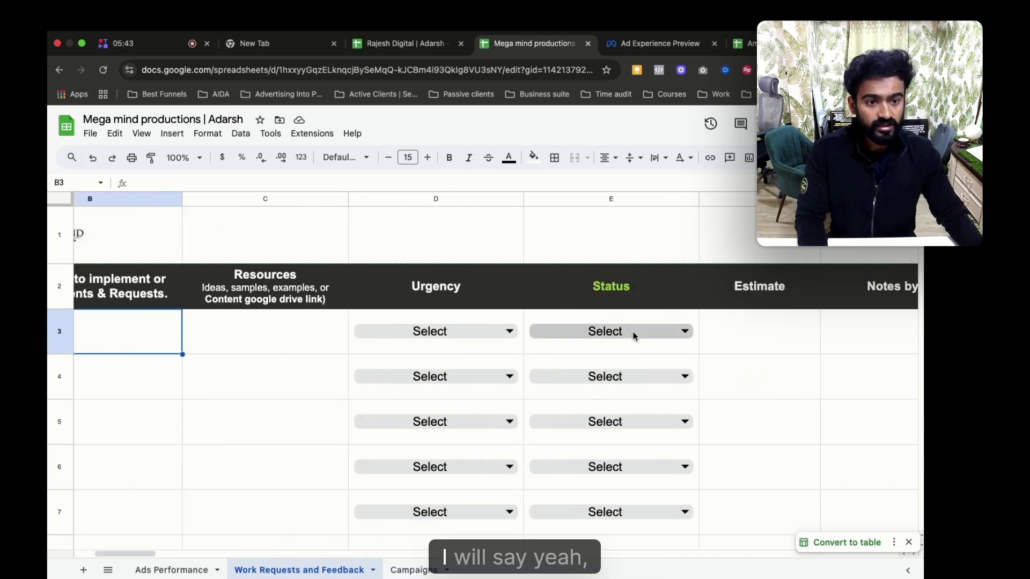
pyautogui.click(617, 333)
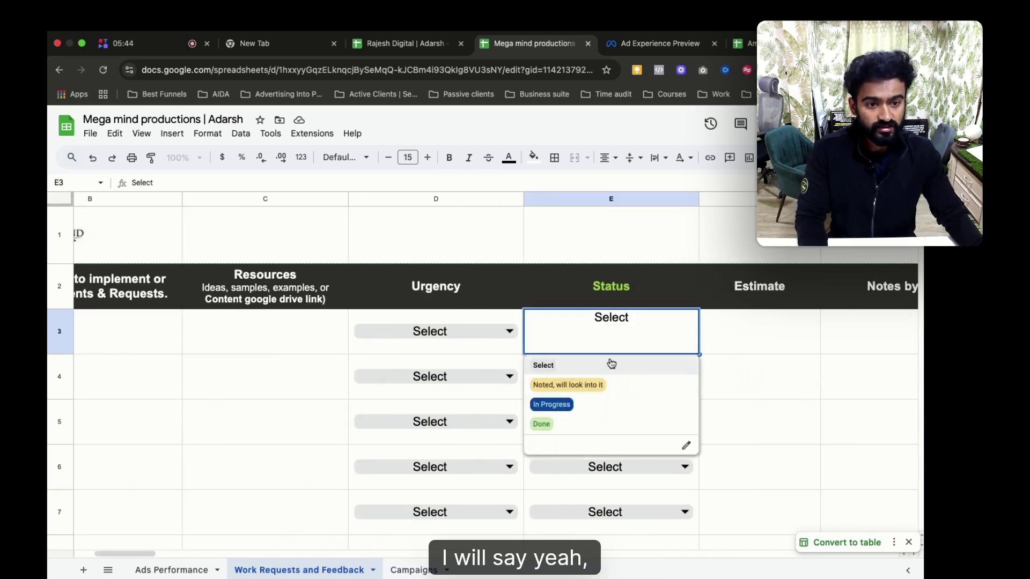
pyautogui.click(543, 424)
pyautogui.click(776, 337)
pyautogui.click(855, 342)
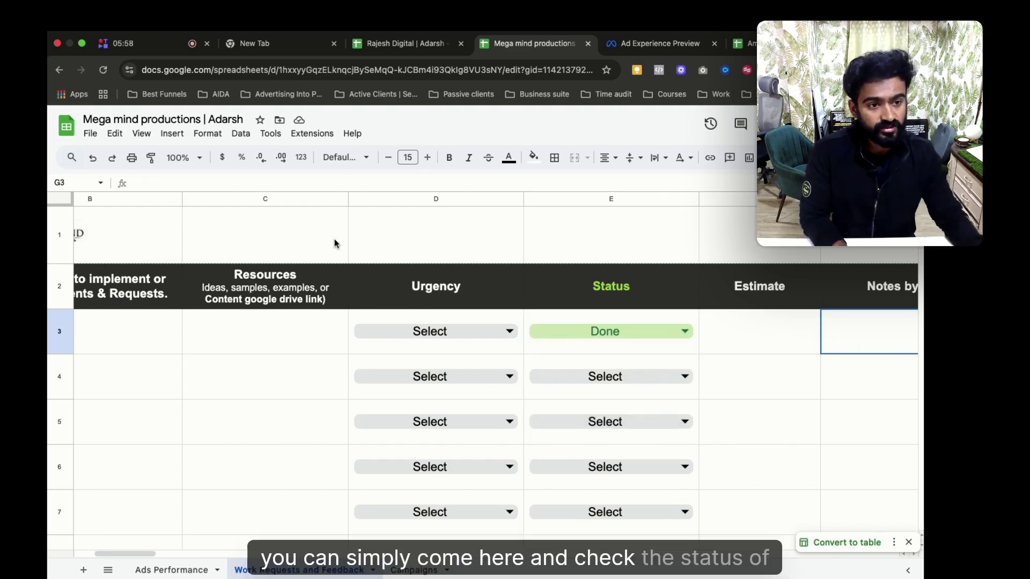
pyautogui.click(752, 304)
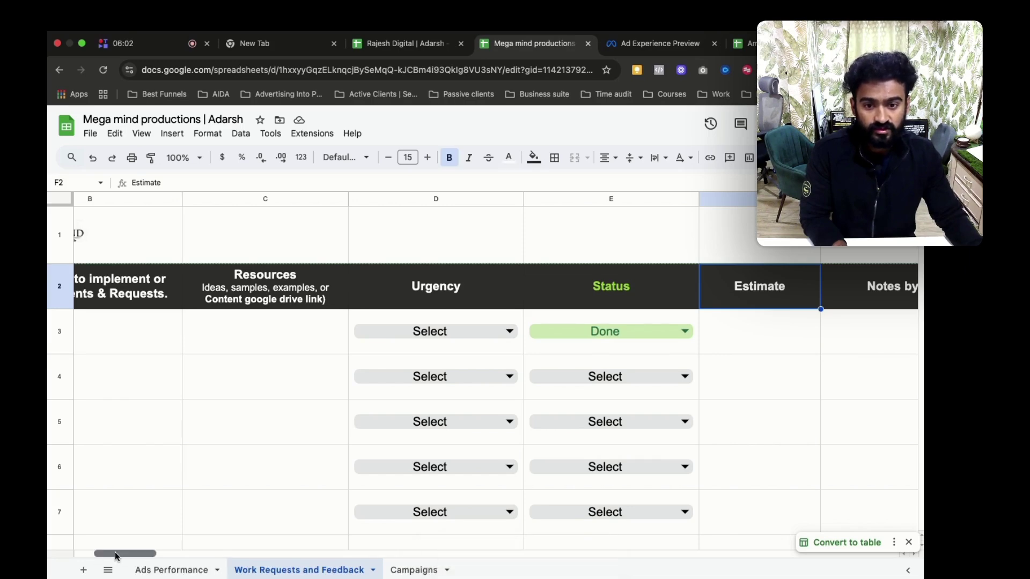
pyautogui.moveTo(117, 557); pyautogui.dragTo(98, 556)
# Open the Ads Performance sheet and briefly show the list of client spreadsheets
pyautogui.click(173, 571)
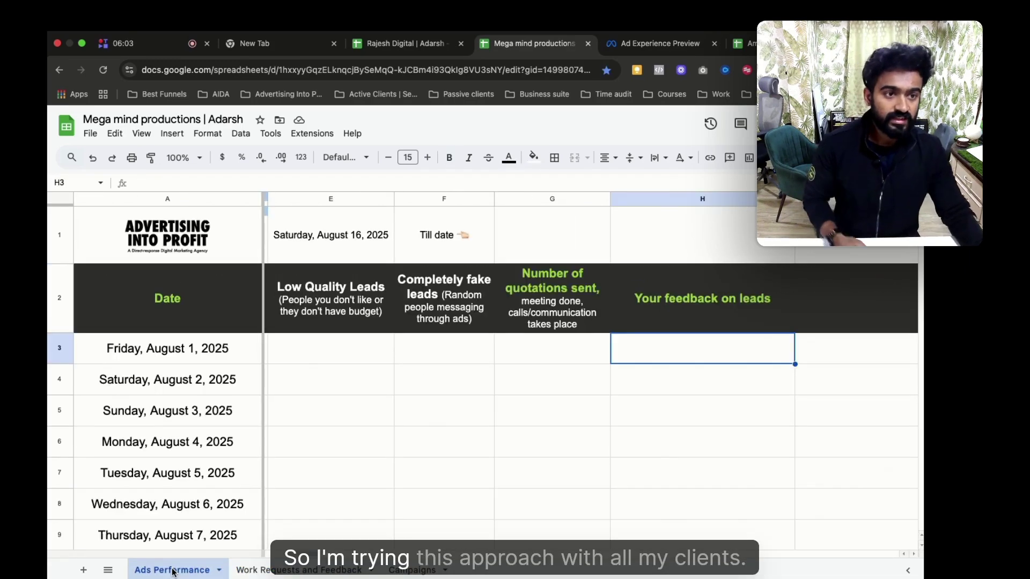
pyautogui.press('super+shift+a')
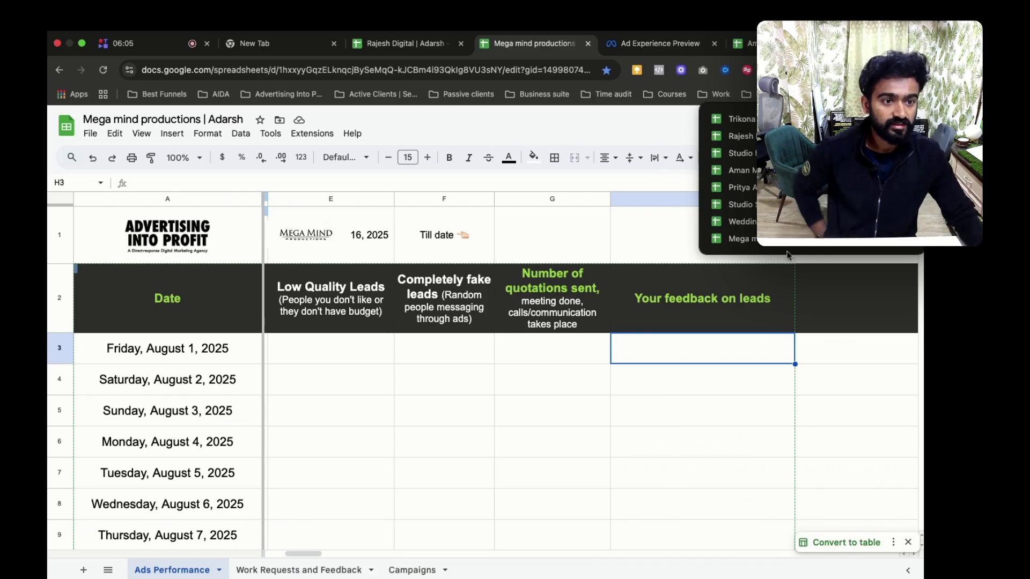
pyautogui.press('Escape')
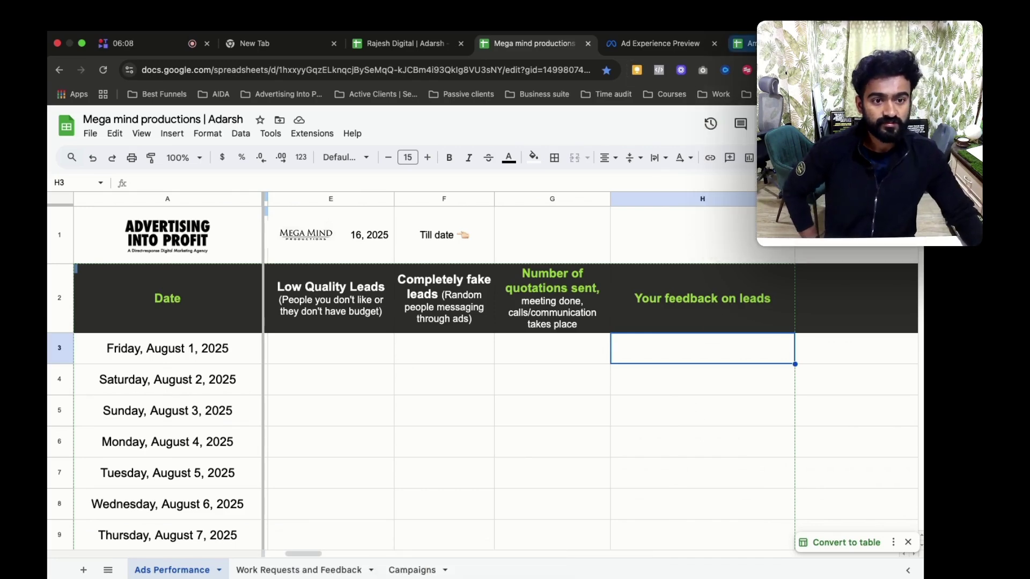
# Switch to the other client's spreadsheet, past the ad preview, and show its Ads Performance sheet
pyautogui.hotkey('ctrl', 'Tab')
pyautogui.hotkey('ctrl', 'Tab')
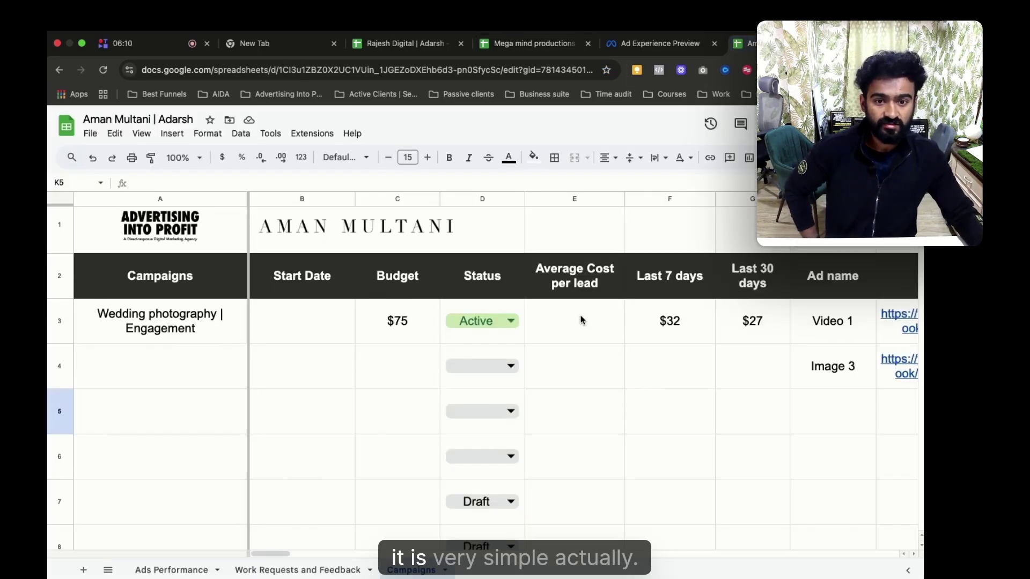
pyautogui.click(181, 569)
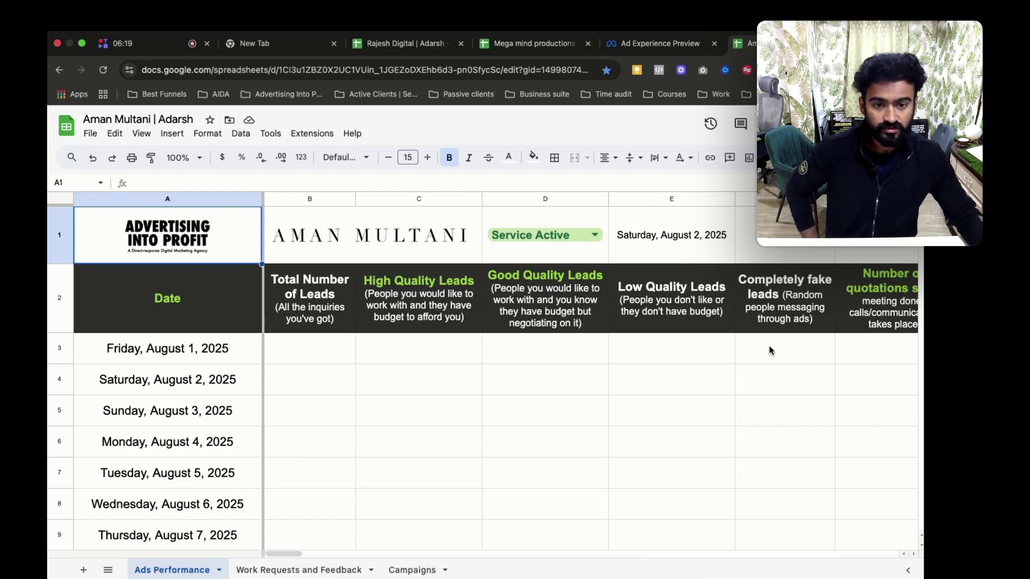
# Show the first row's date, feedback and resources cells in this client's Work Requests and Feedback sheet
pyautogui.click(299, 570)
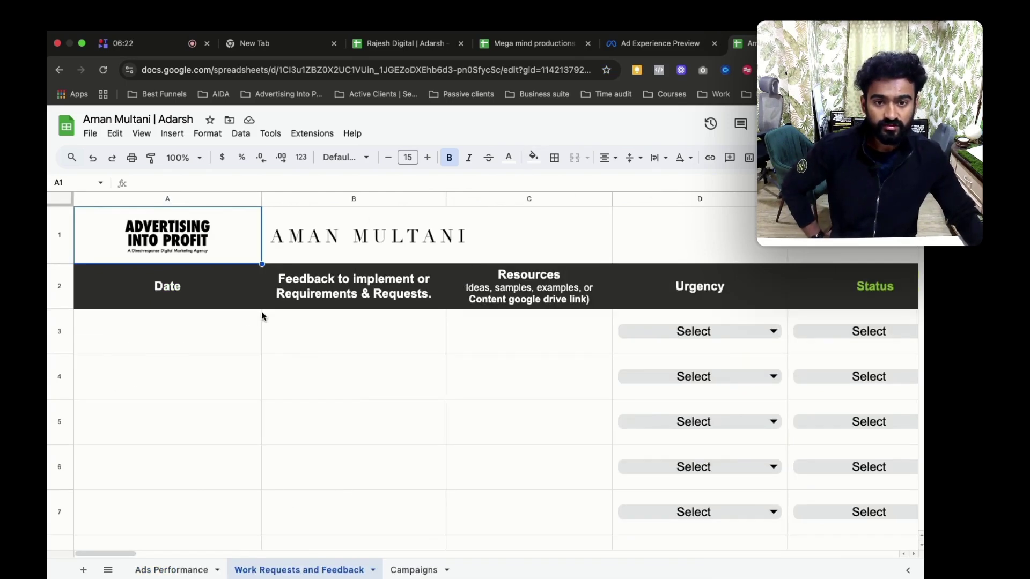
pyautogui.click(197, 338)
pyautogui.click(361, 338)
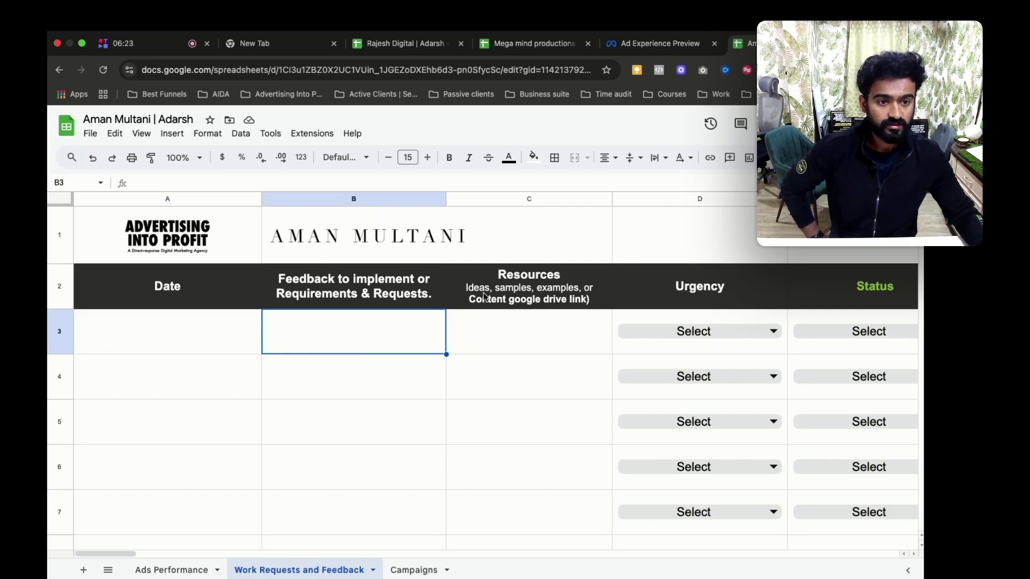
pyautogui.click(569, 339)
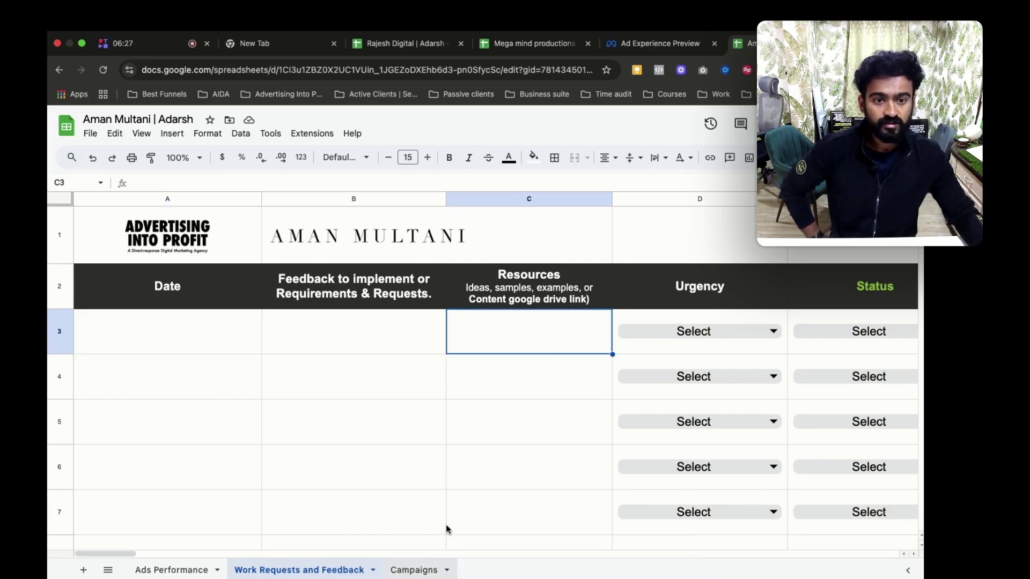
# Open the Campaigns sheet and review the "Wedding photography | Engagement" campaign through to the Video 1 ad creative link
pyautogui.click(421, 570)
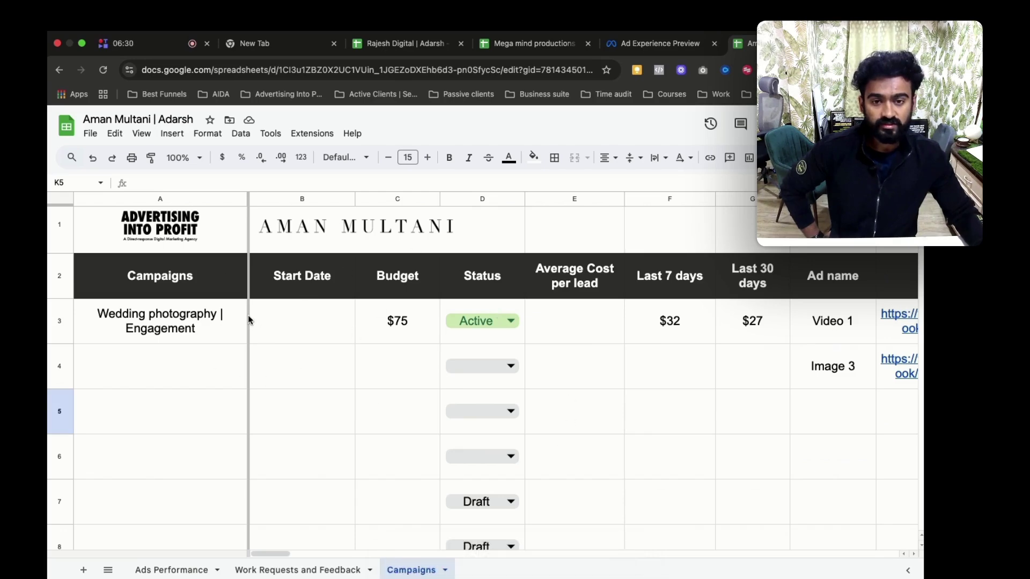
pyautogui.click(171, 327)
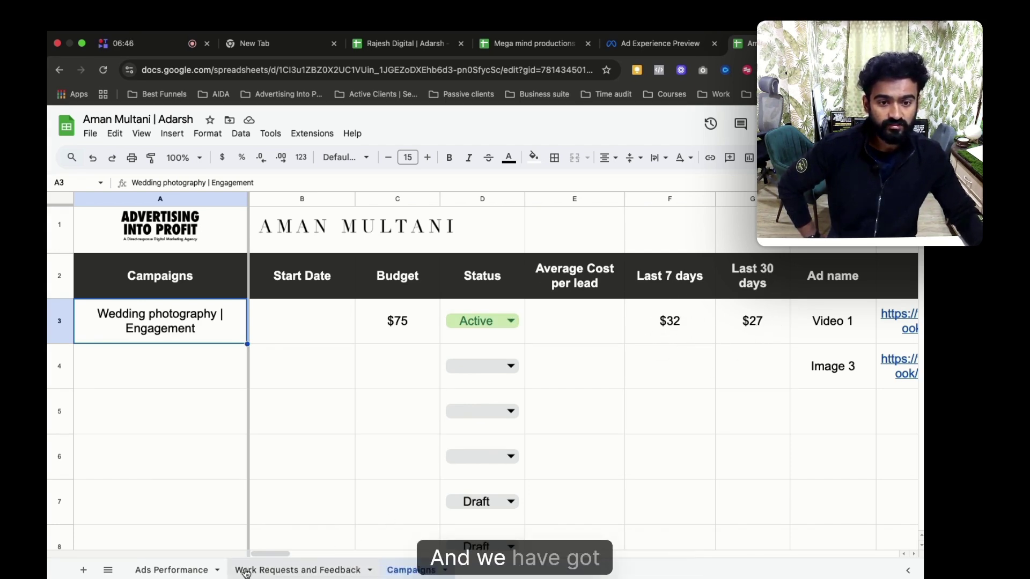
pyautogui.moveTo(270, 555); pyautogui.dragTo(304, 558)
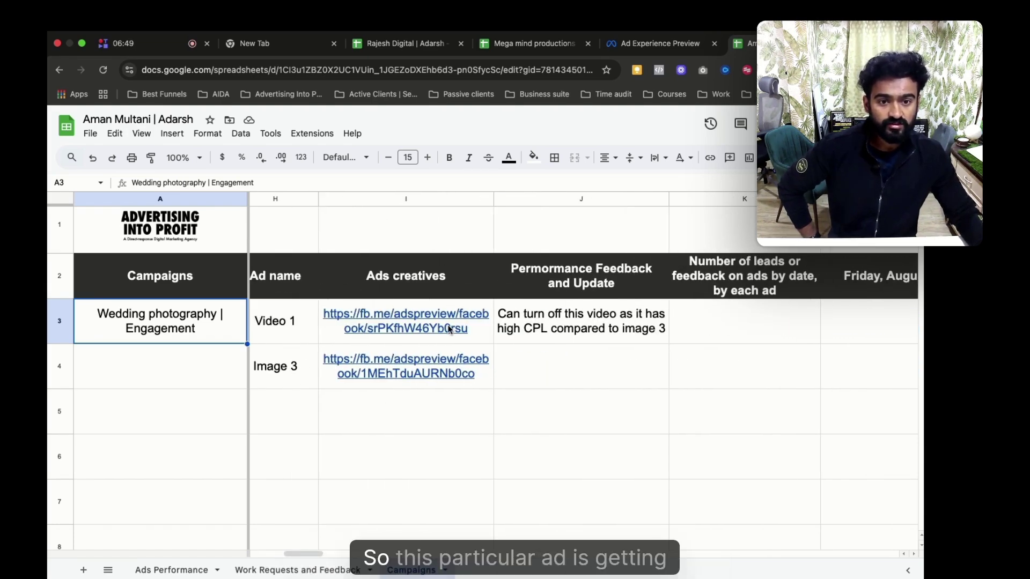
pyautogui.moveTo(441, 329)
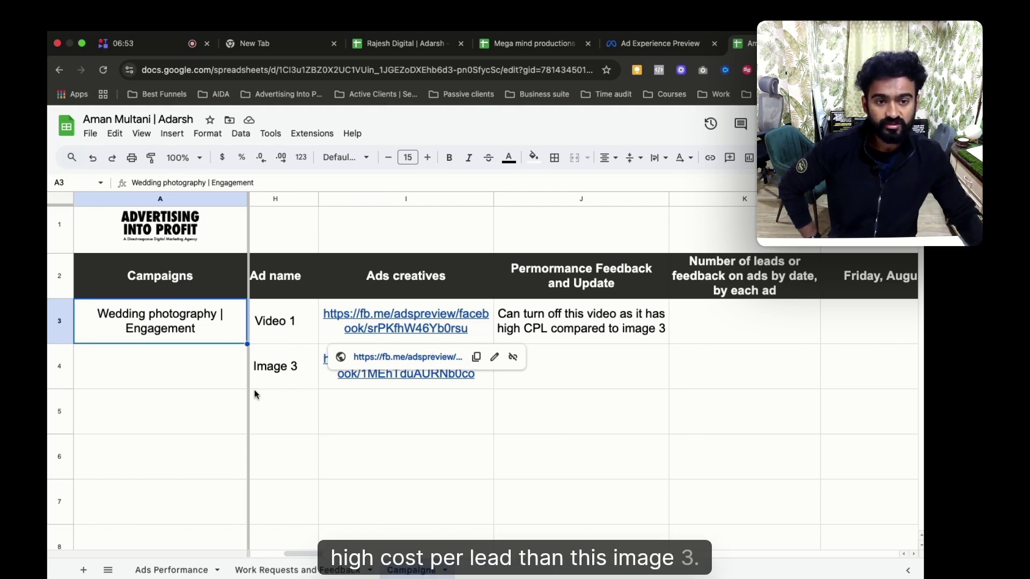
# Review the performance feedback cells for Video 1 and Image 3 and the columns for leads by date
pyautogui.click(580, 460)
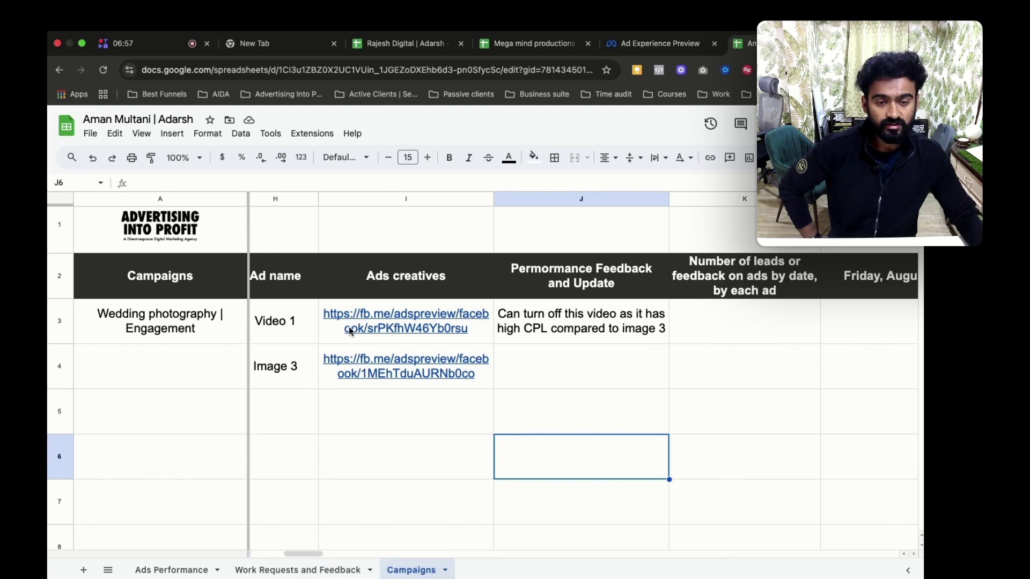
pyautogui.click(615, 360)
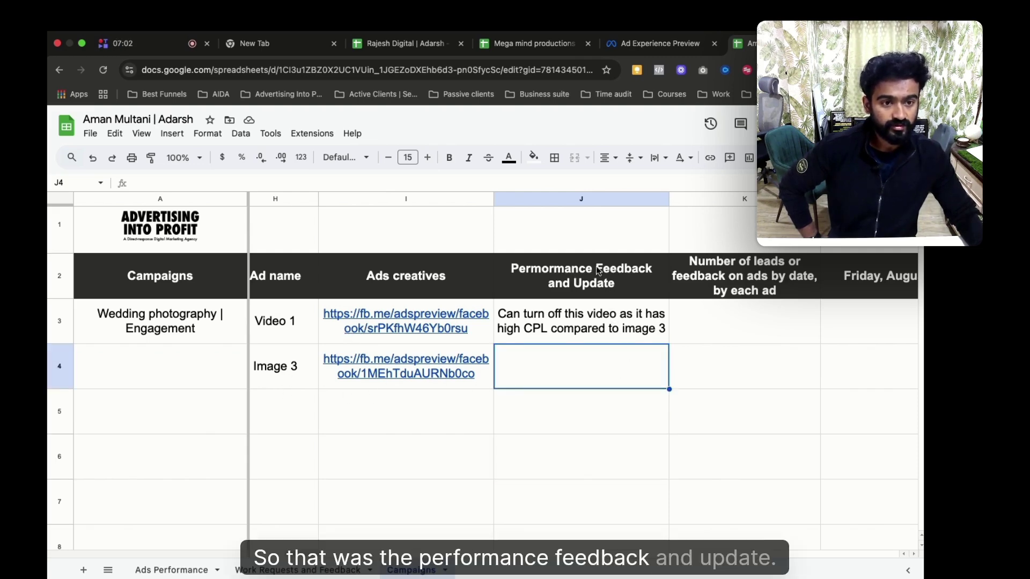
pyautogui.click(617, 324)
pyautogui.click(728, 382)
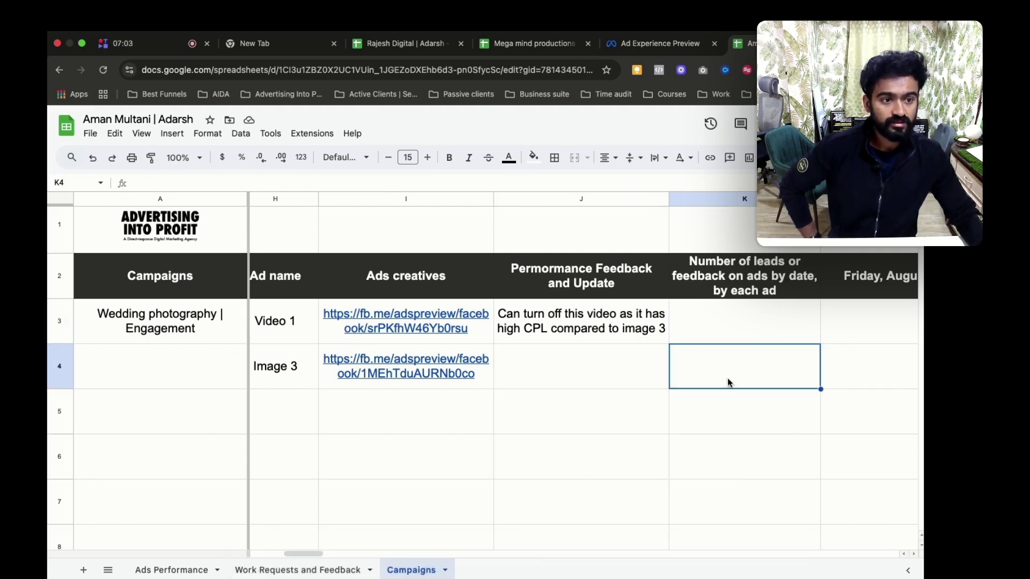
pyautogui.click(869, 333)
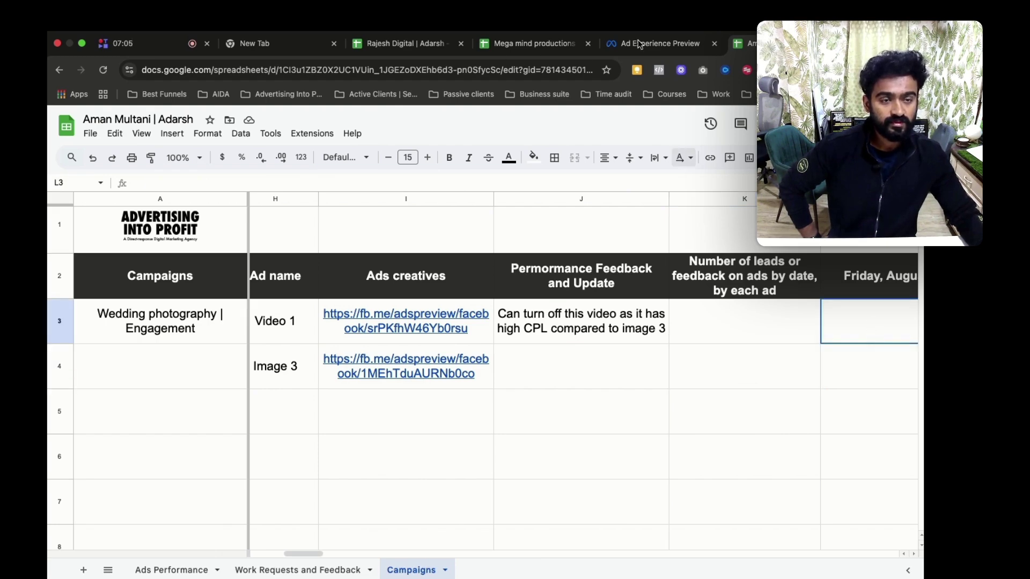
# Switch to the Mega Mind Productions ad preview, read through its full ad text and pause the video
pyautogui.click(640, 44)
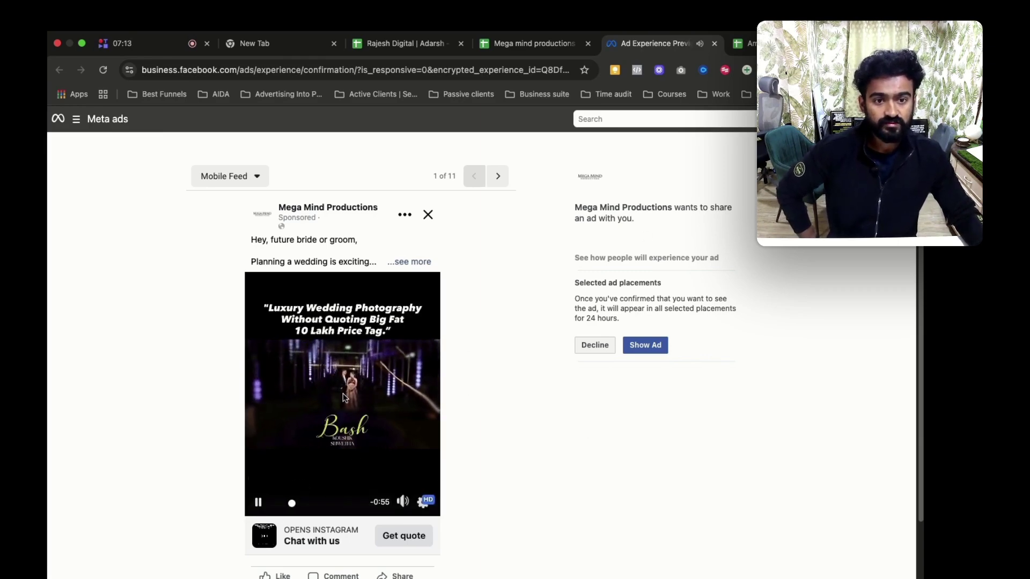
pyautogui.click(417, 264)
pyautogui.scroll(-10, 409, 322)
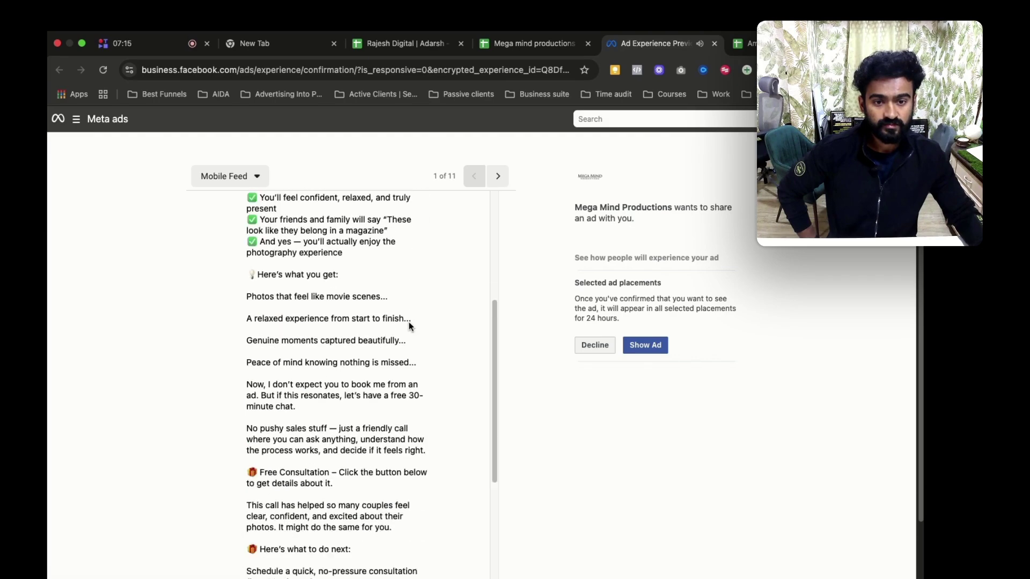
pyautogui.click(254, 552)
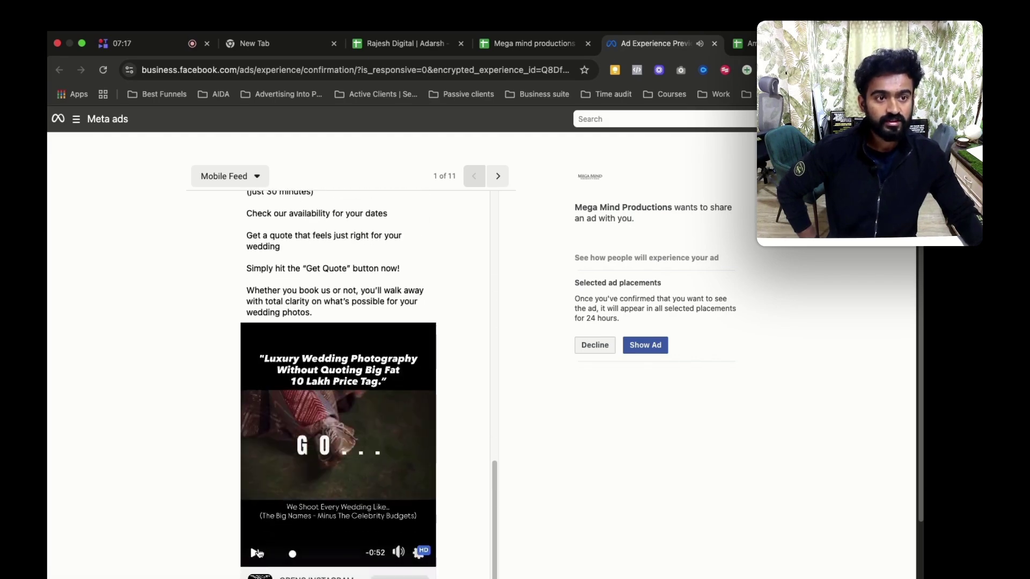